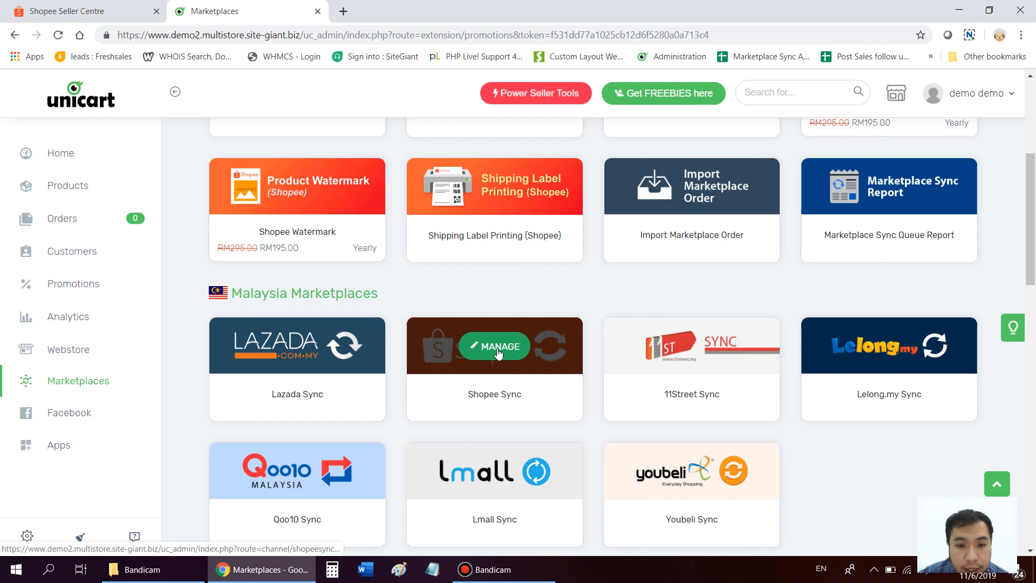
Turn on Sell On Shopee in the Shopee Sync (MY) API settings and return to the marketplaces overview.
left_click(496, 354)
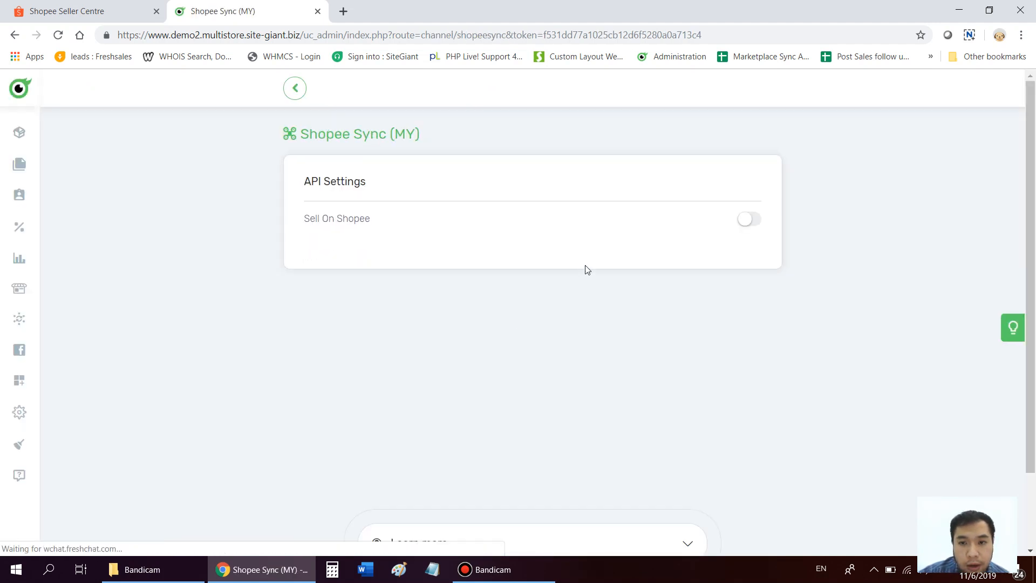
left_click(742, 233)
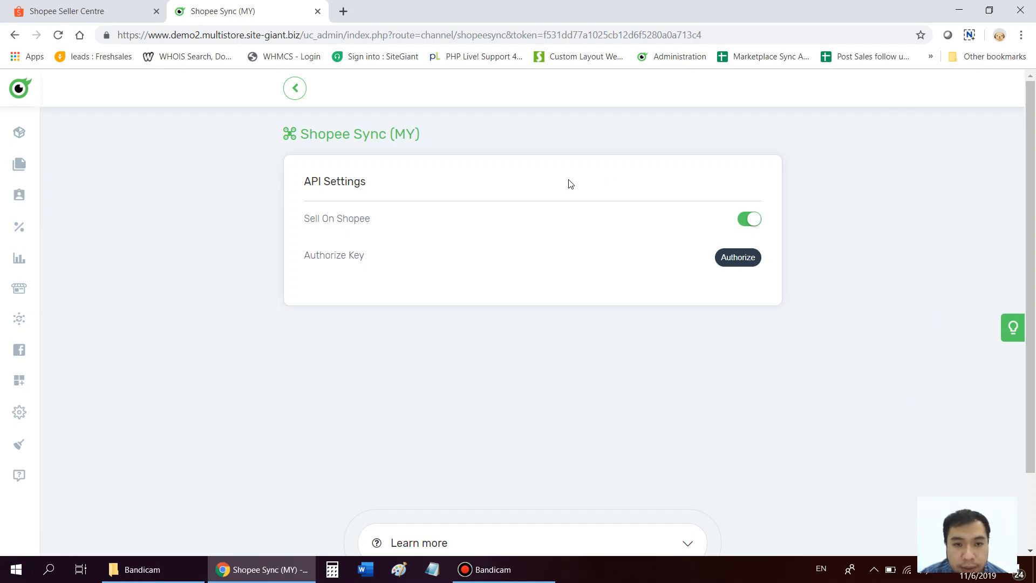
left_click(294, 88)
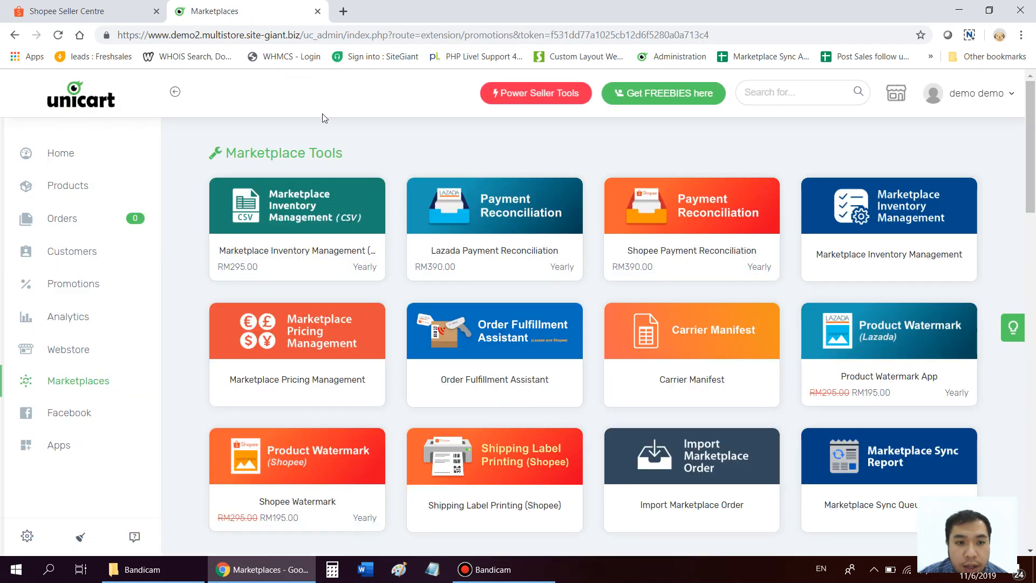
Open the settings page of the Shipping Label Printing (Shopee) tool.
mouse_move(510, 181)
scroll(510, 185, "down", 3)
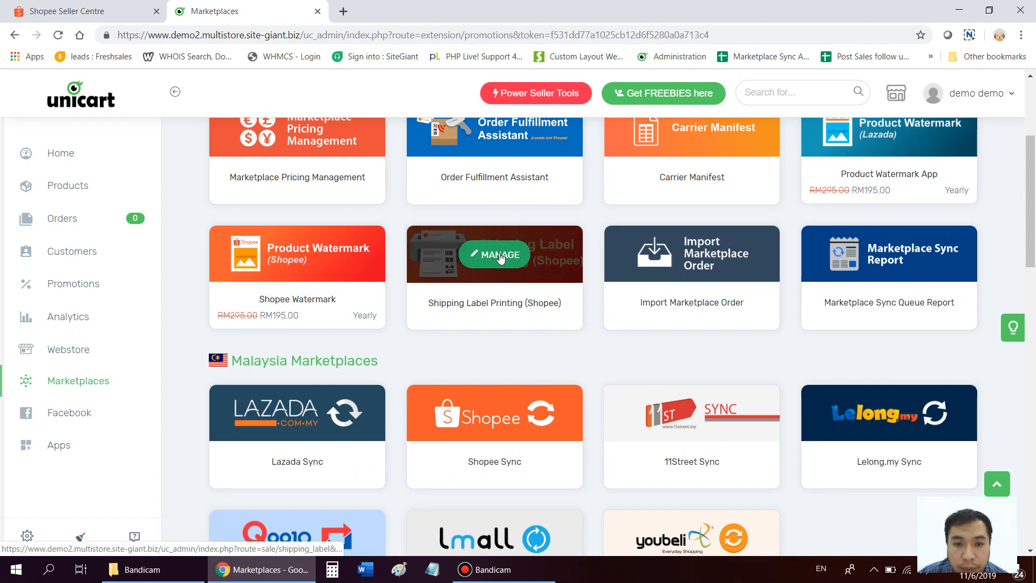
scroll(500, 340, "up", 1)
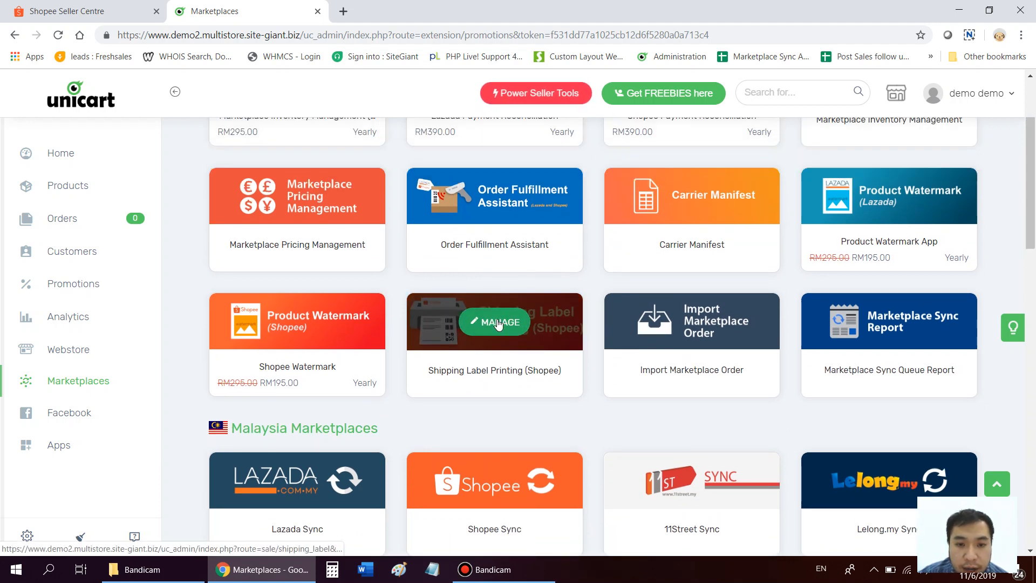
left_click(497, 321)
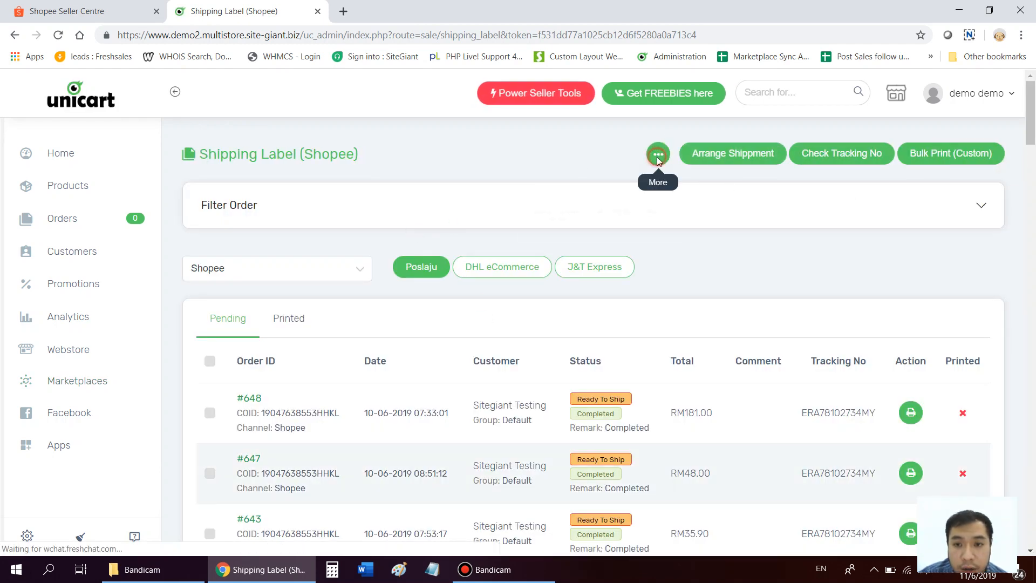
left_click(658, 155)
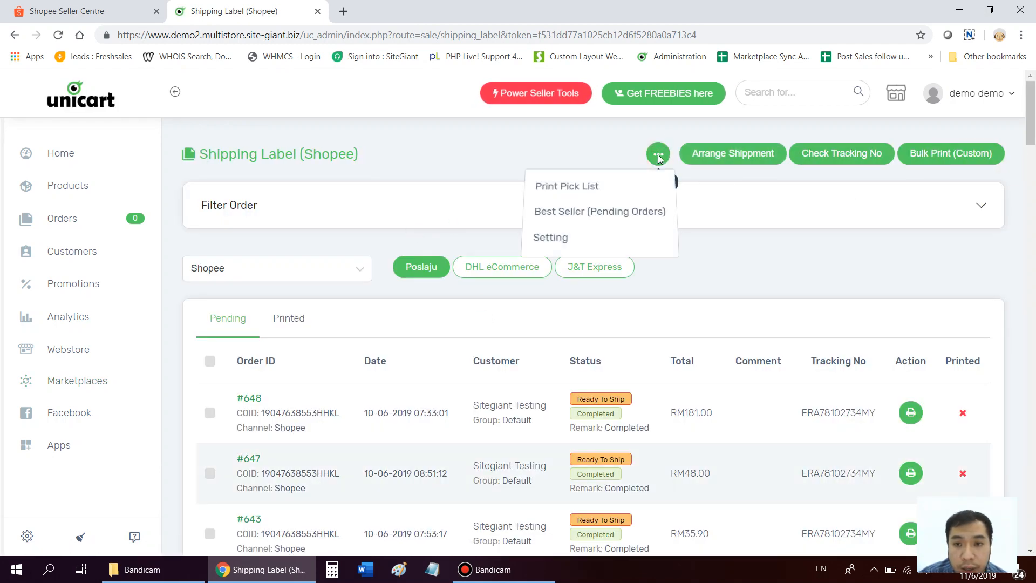
left_click(591, 238)
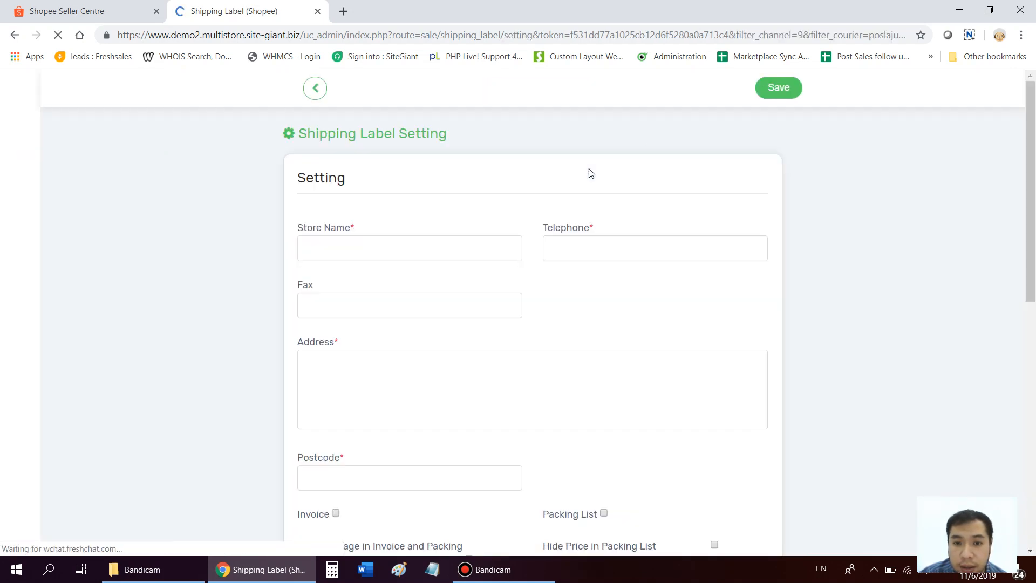
Fill in the store name as Ace Combat and complete the telephone, address and postcode from a saved autofill entry.
scroll(409, 210, "down", 1)
left_click(423, 185)
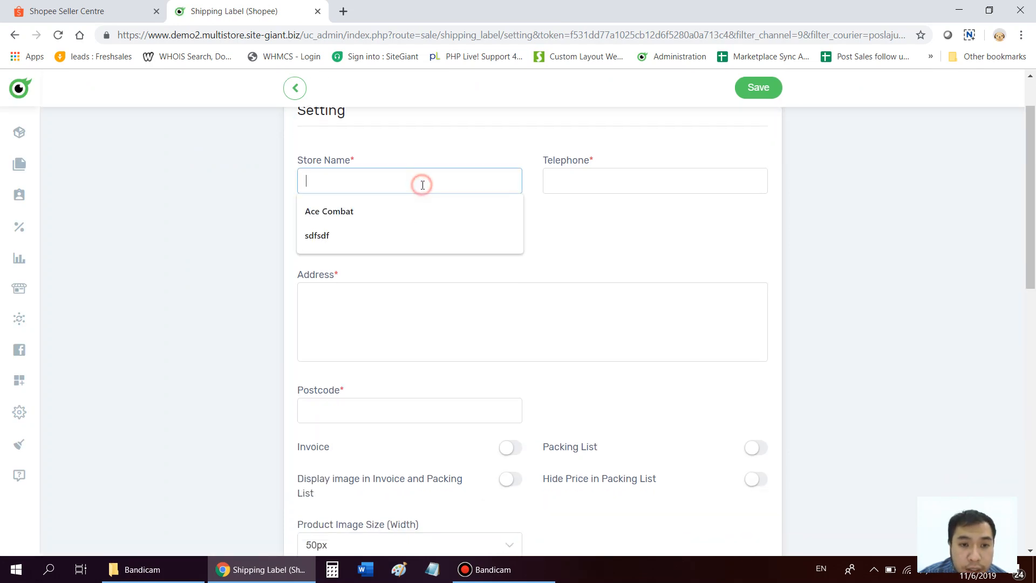
left_click(355, 210)
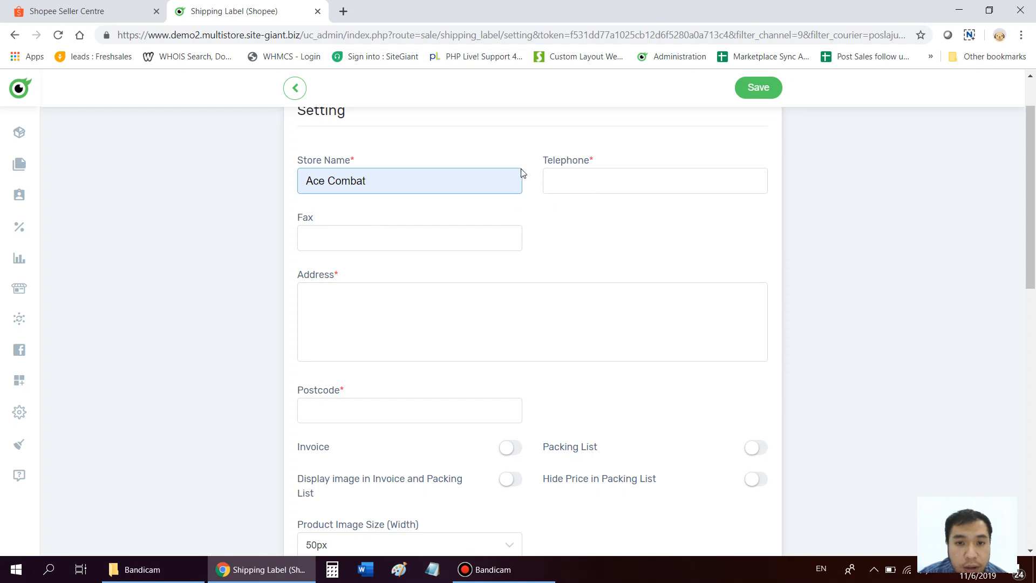
left_click(370, 324)
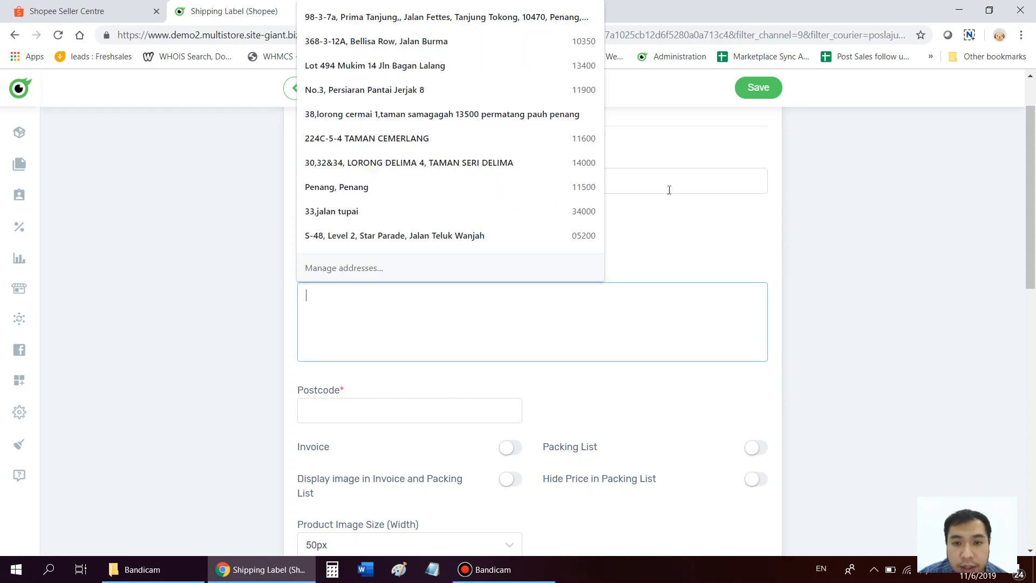
left_click(668, 185)
left_click(640, 214)
Enable Invoice, Packing List and Display image in Invoice and Packing List.
scroll(519, 224, "down", 2)
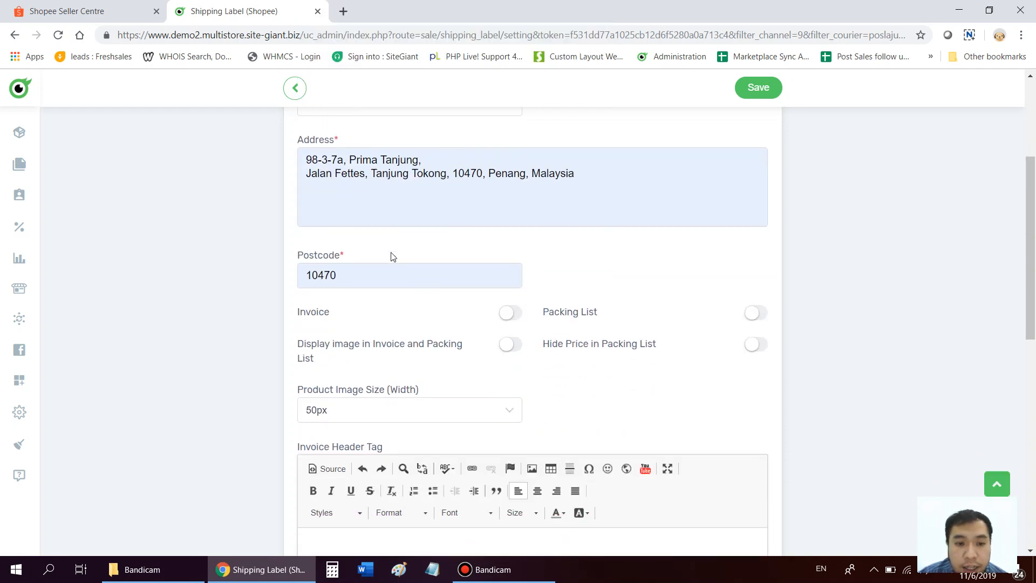
scroll(491, 259, "down", 1)
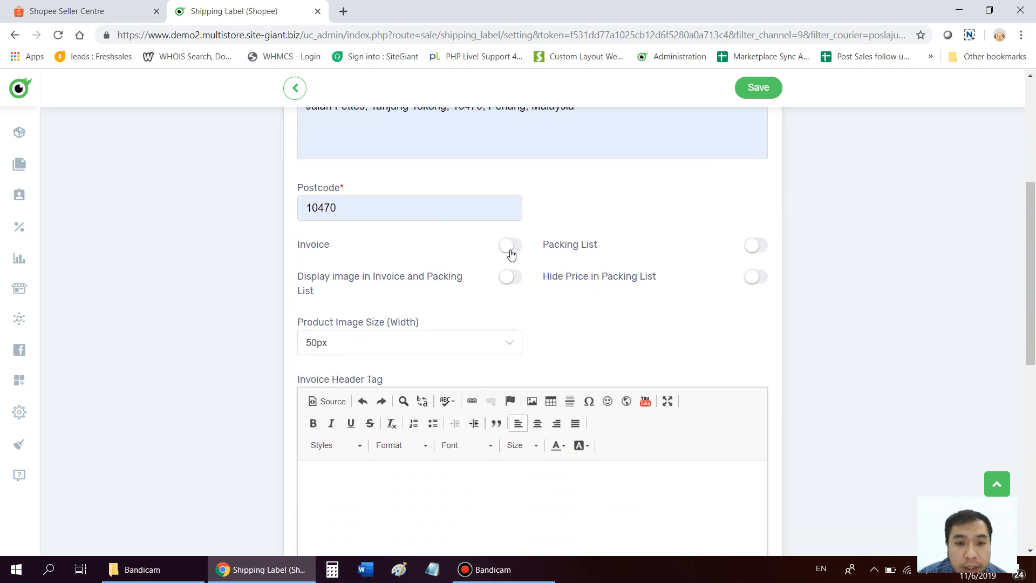
left_click(510, 246)
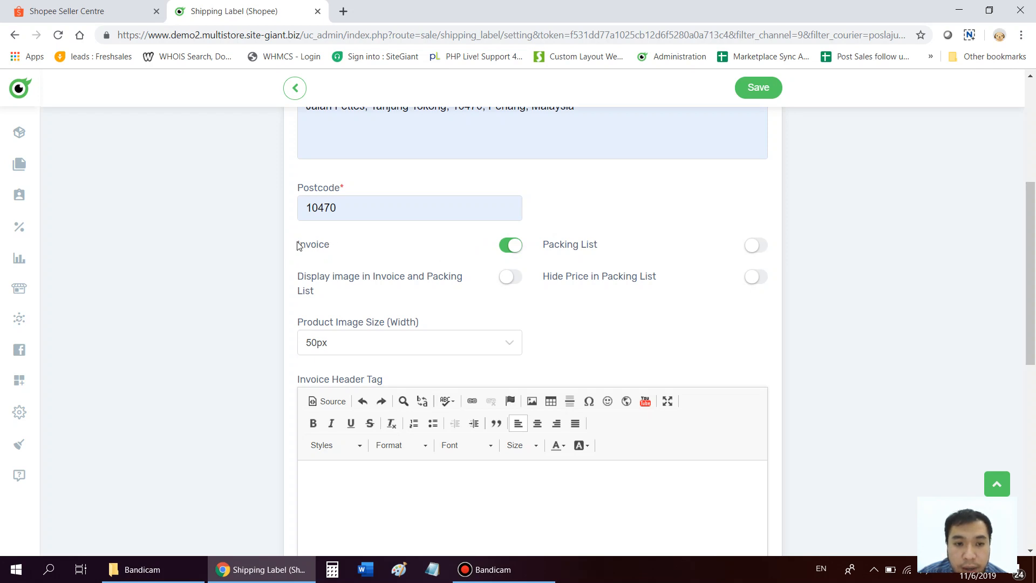
scroll(354, 248, "up", 1)
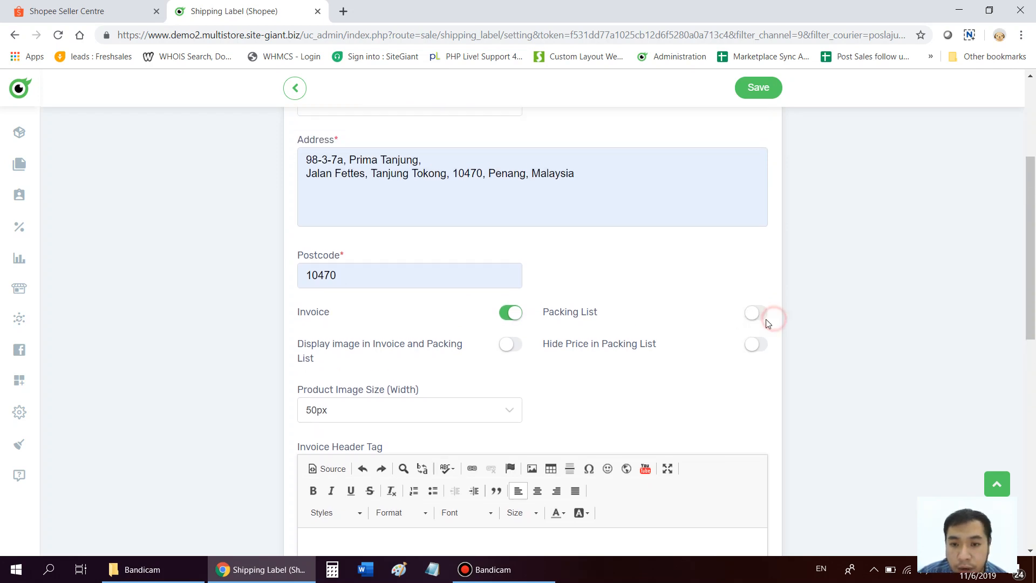
left_click(758, 316)
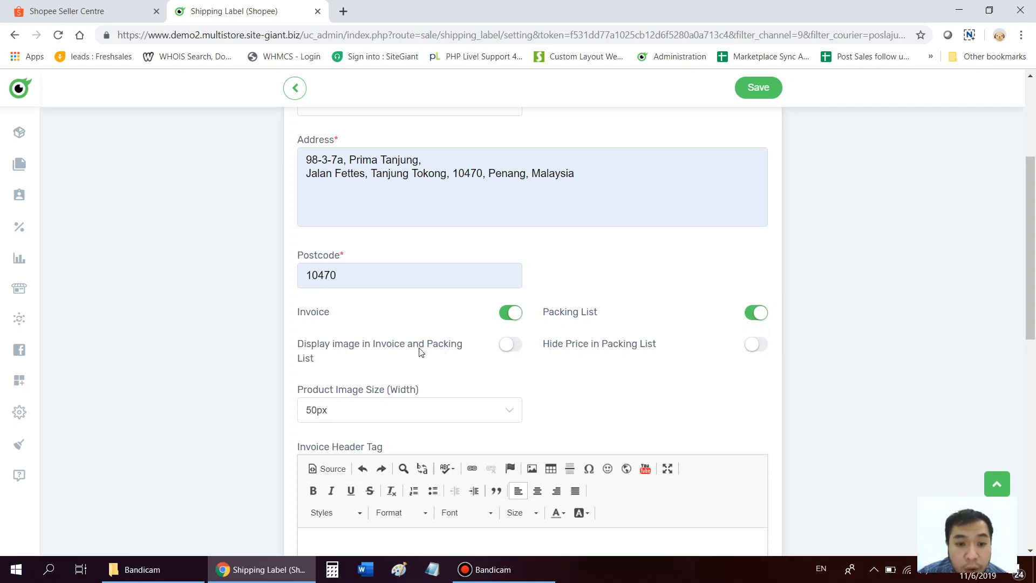
left_click(509, 348)
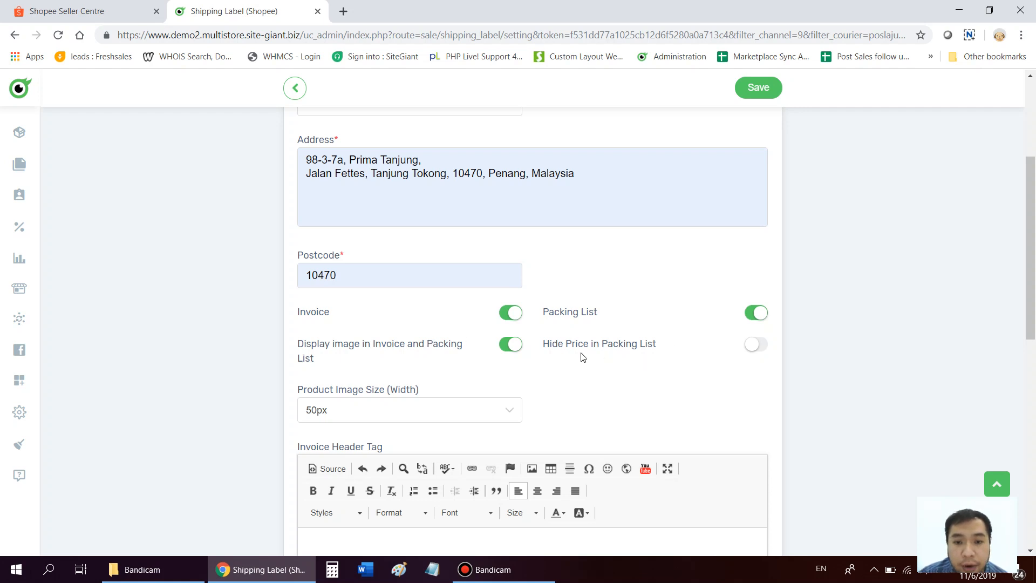
Keep the product image width at 50px and enter "Ace Combat" as the invoice header tag.
scroll(730, 350, "down", 1)
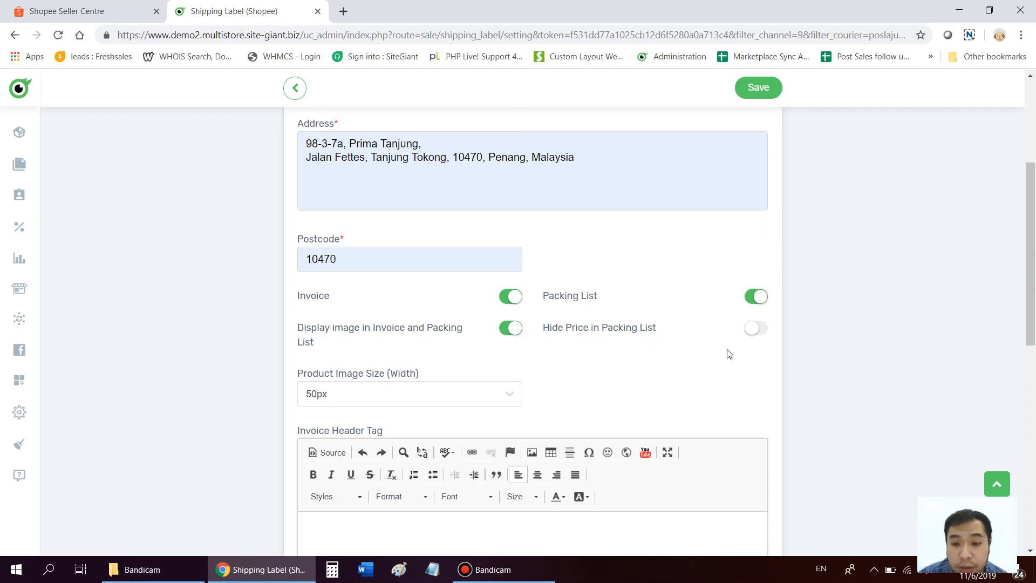
scroll(398, 292, "down", 1)
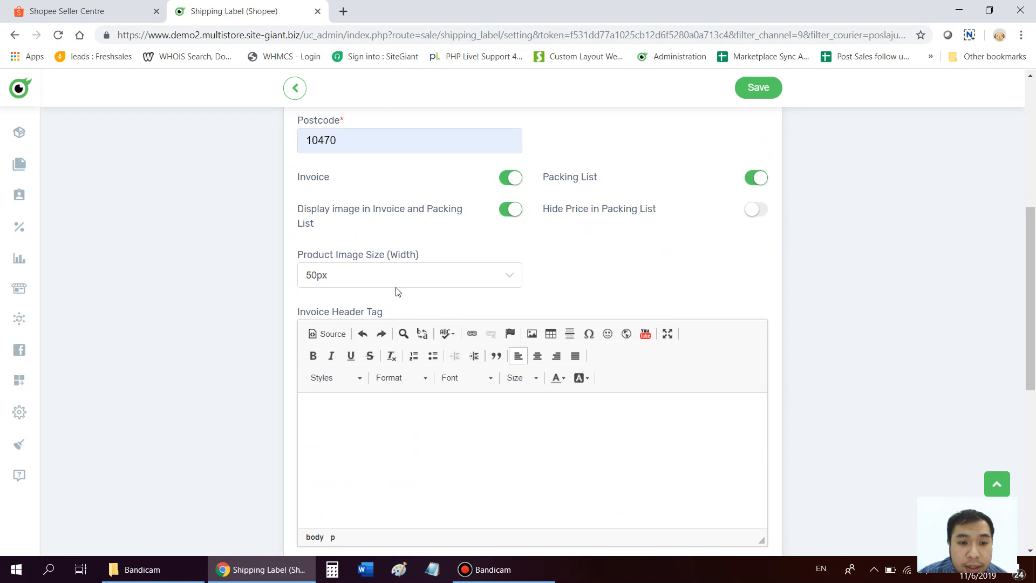
left_click(343, 279)
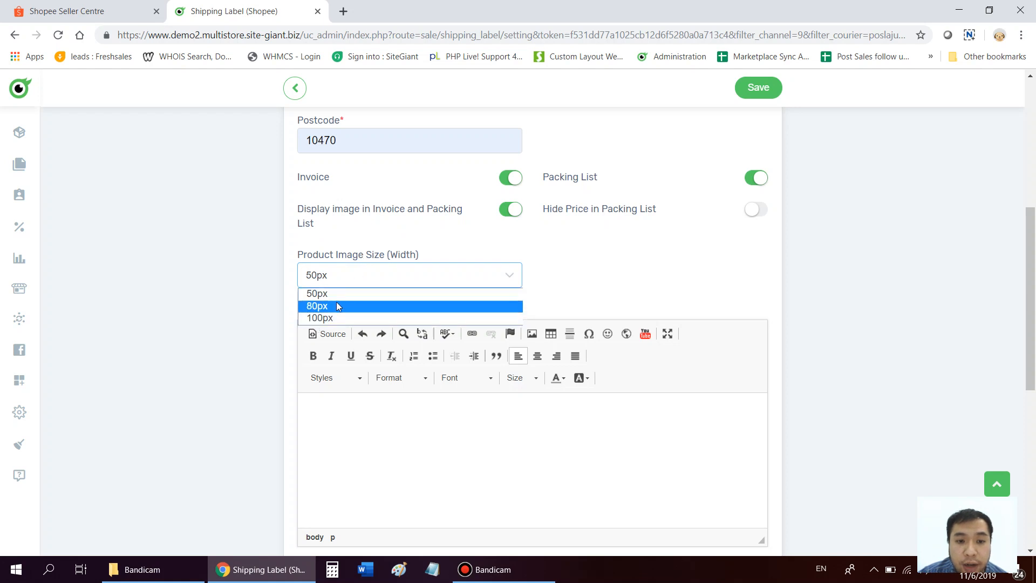
left_click(458, 257)
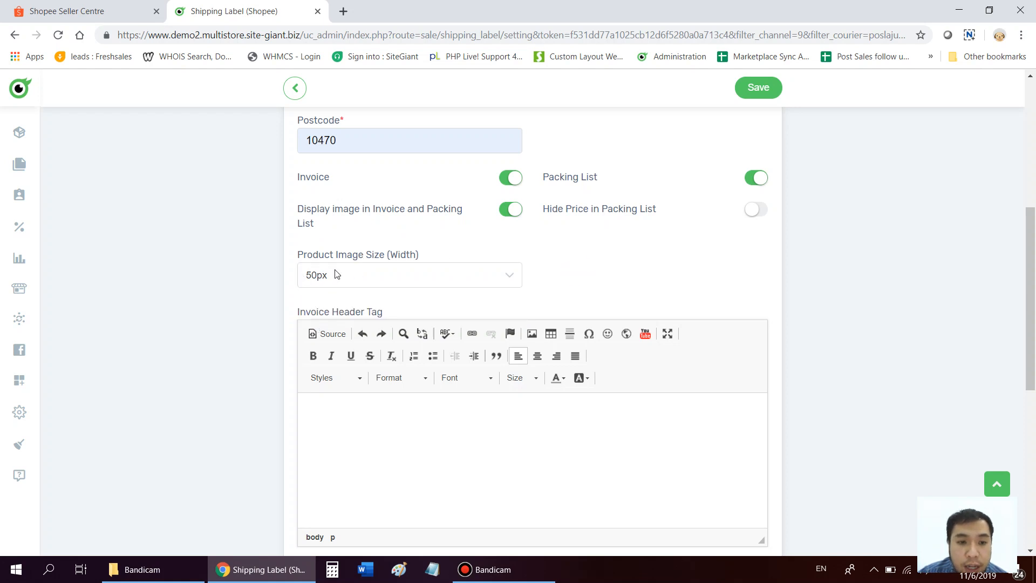
left_click(349, 463)
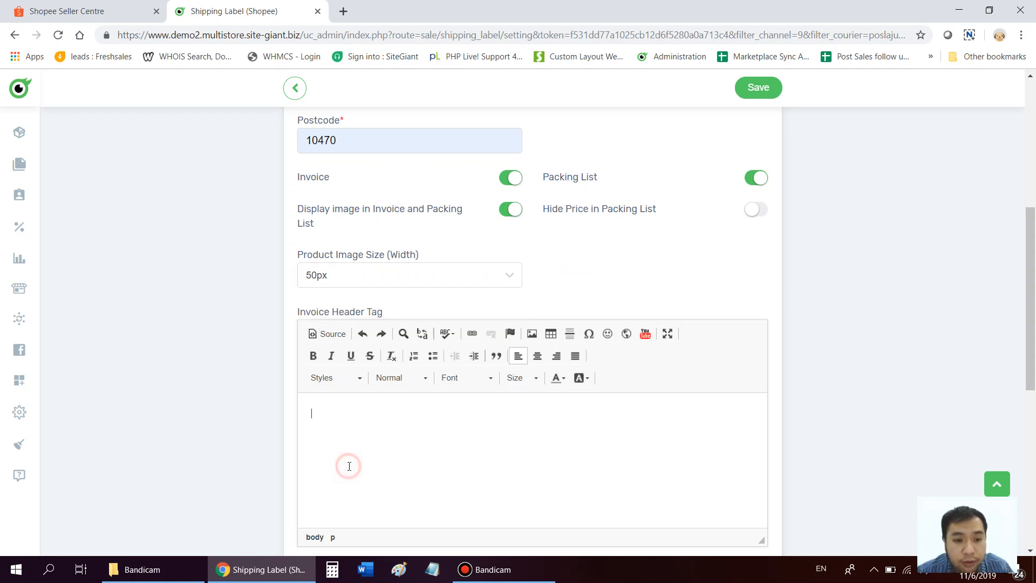
type("A")
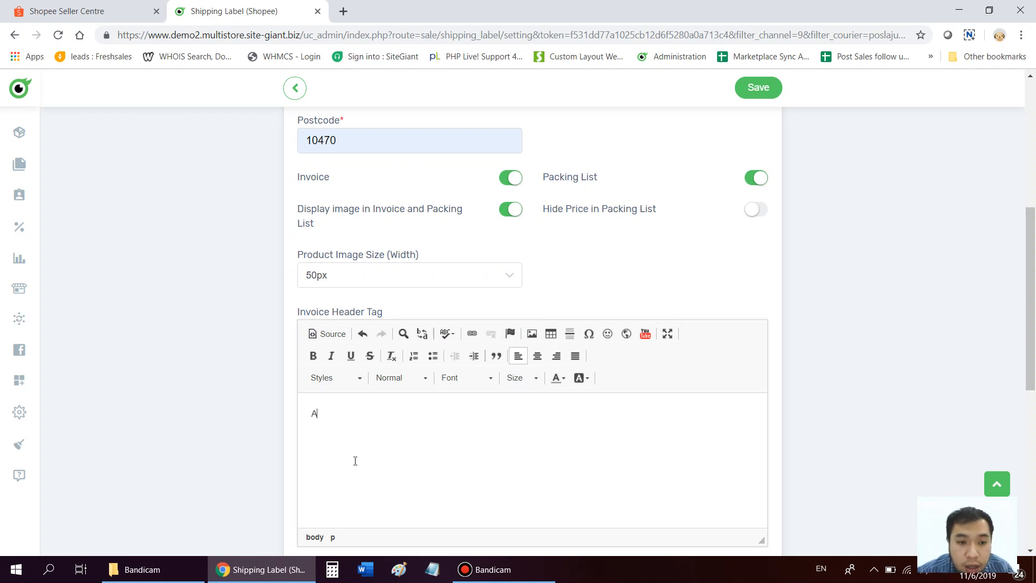
type("ce Comb")
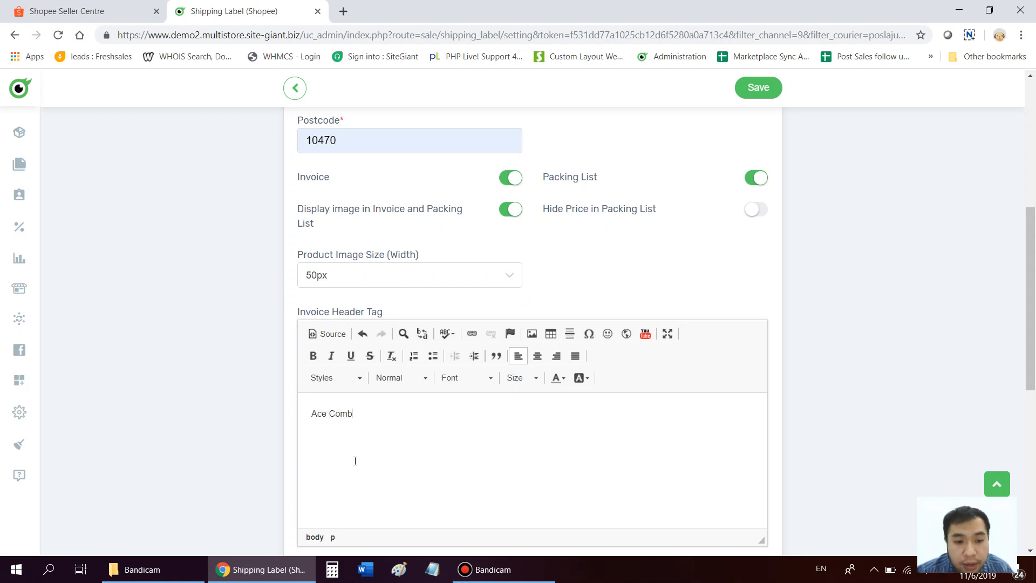
type("at")
Set the Poslaju shipping label pages to 2 and the Poslaju paper size to A5.
scroll(456, 328, "down", 6)
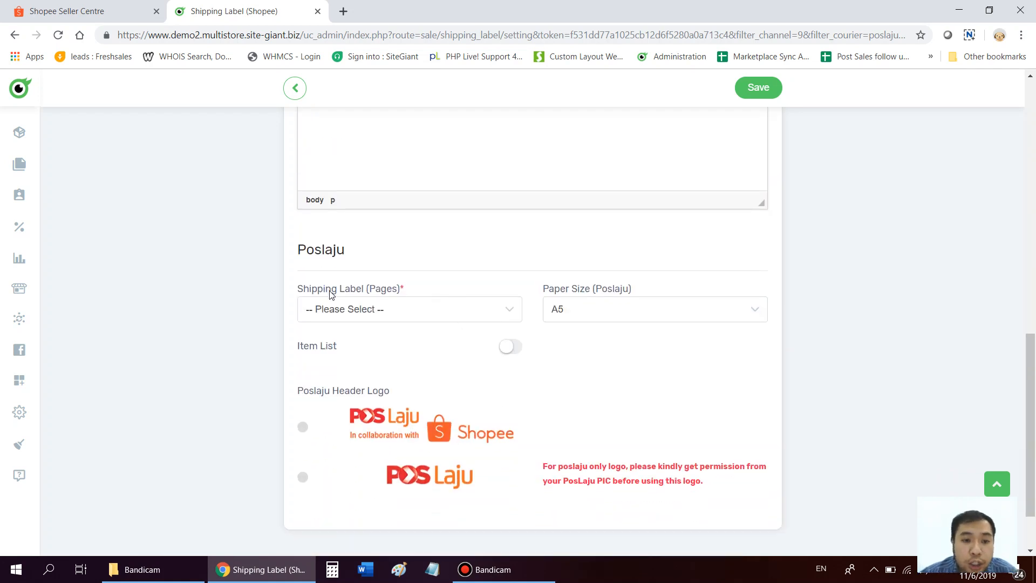
left_click(381, 311)
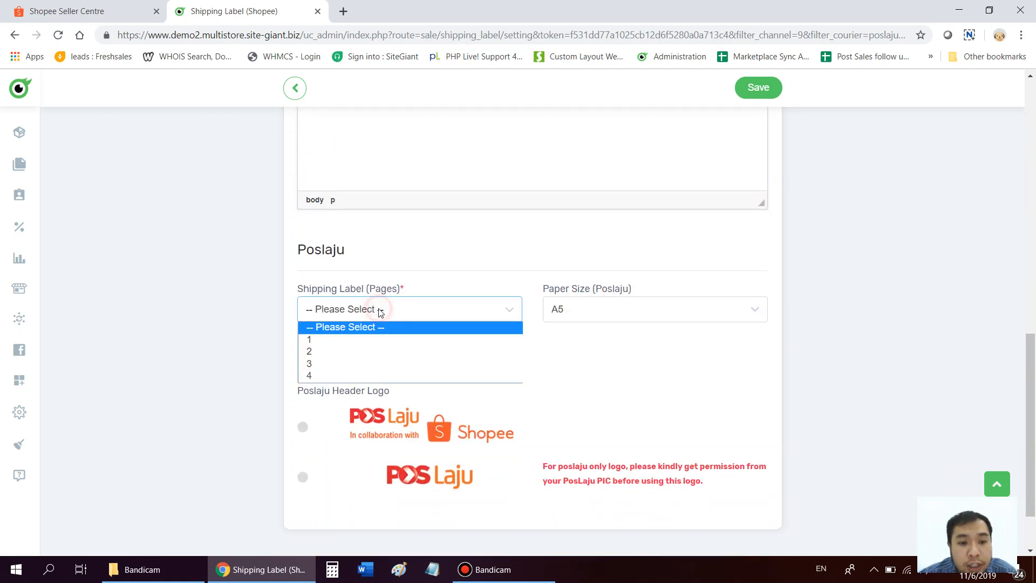
left_click(326, 355)
left_click(348, 310)
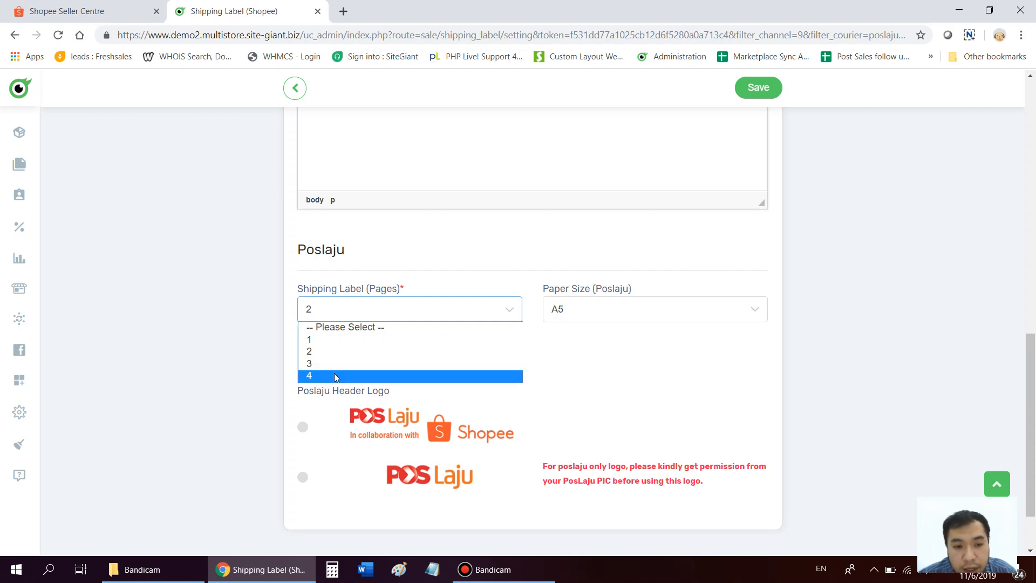
left_click(590, 361)
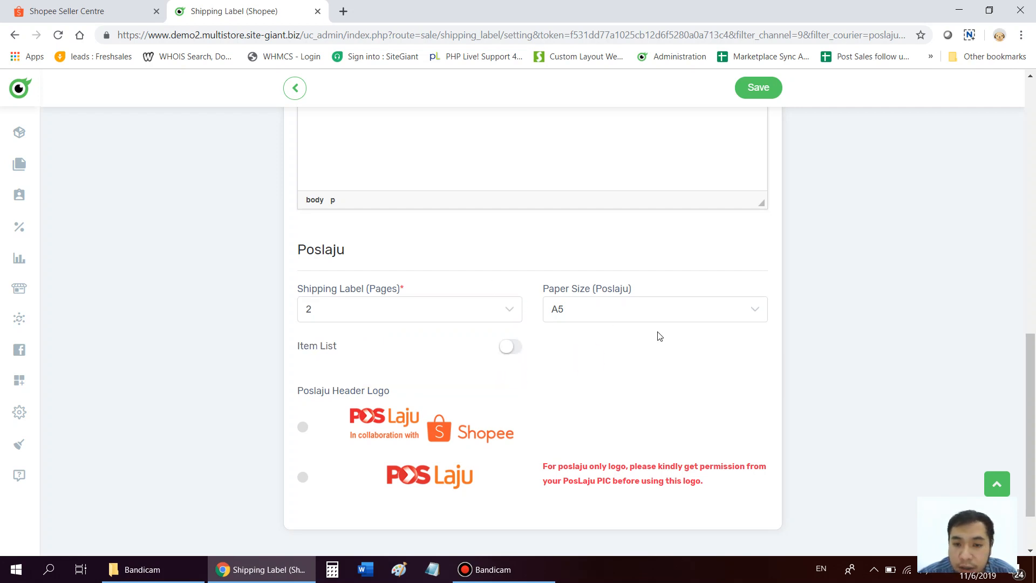
left_click(626, 311)
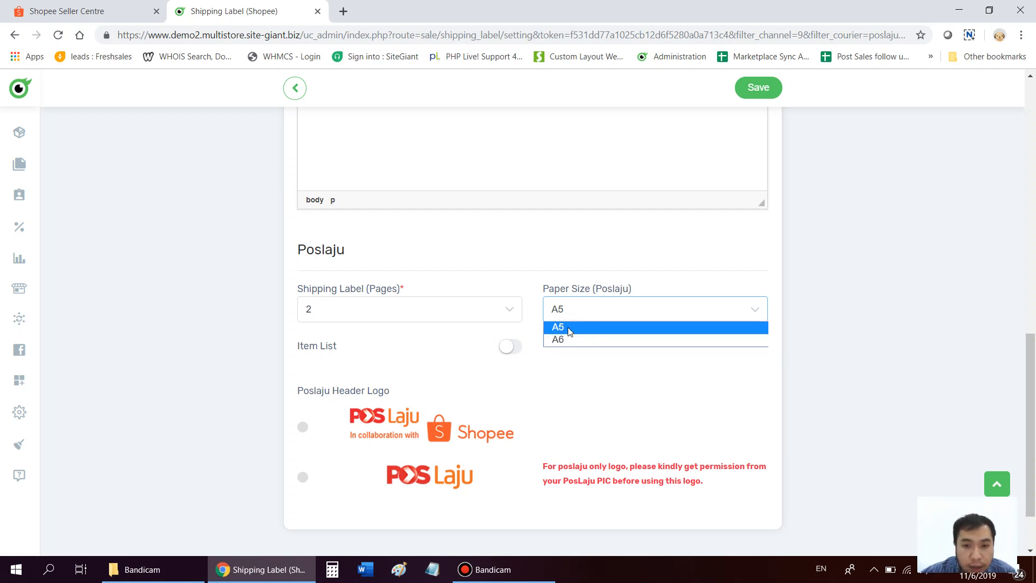
left_click(569, 329)
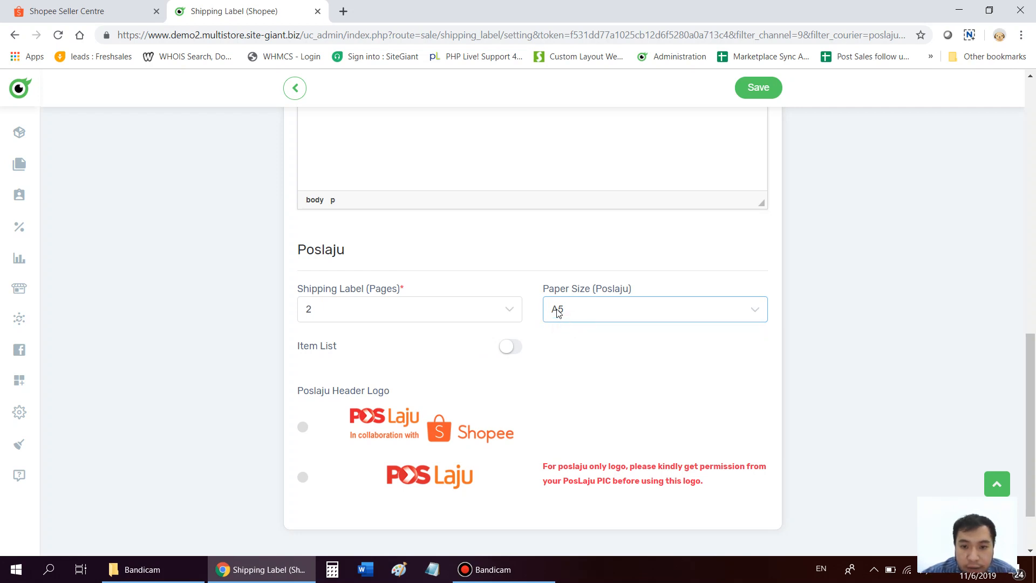
Enable the Poslaju Item List and choose the Pos Laju in collaboration with Shopee header logo.
left_click(512, 351)
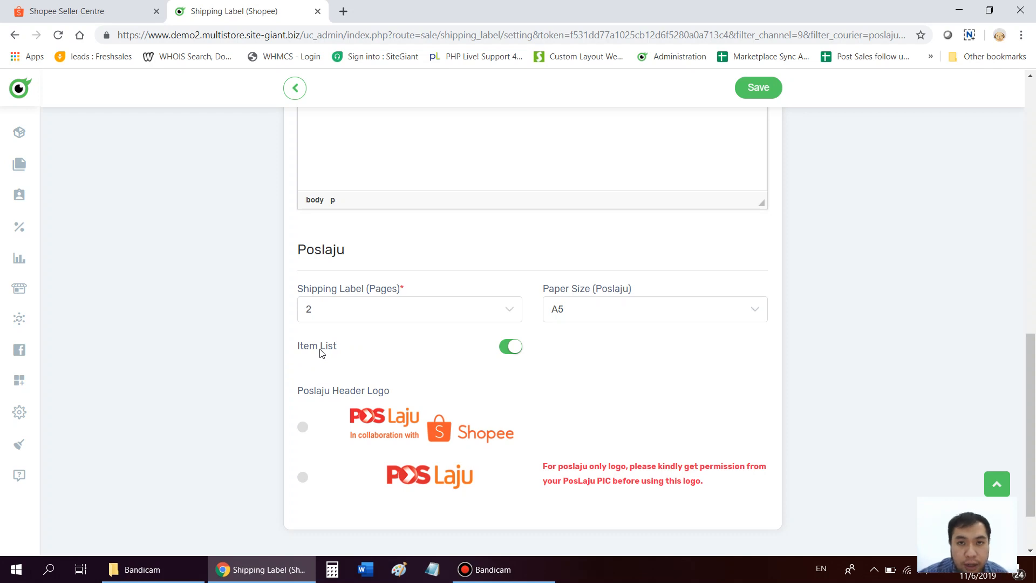
left_click(303, 427)
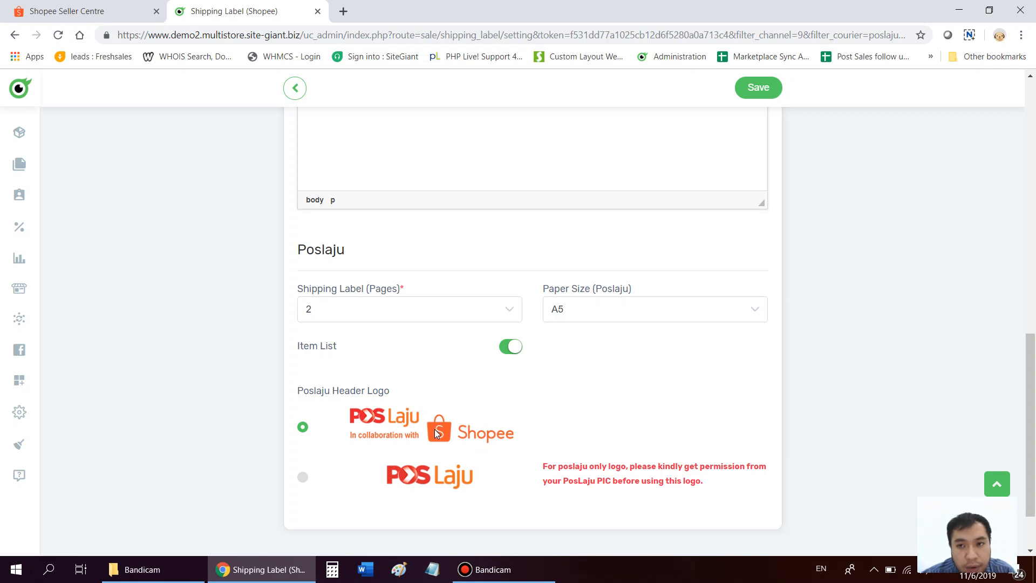
Save the shipping label settings and return to the Shipping Label (Shopee) order list.
left_click(768, 90)
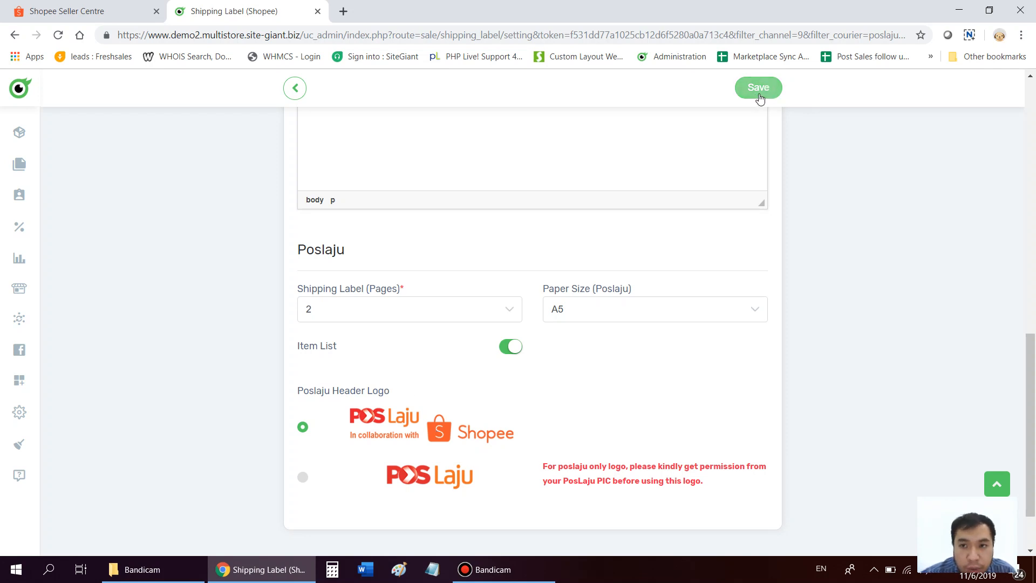
left_click(758, 95)
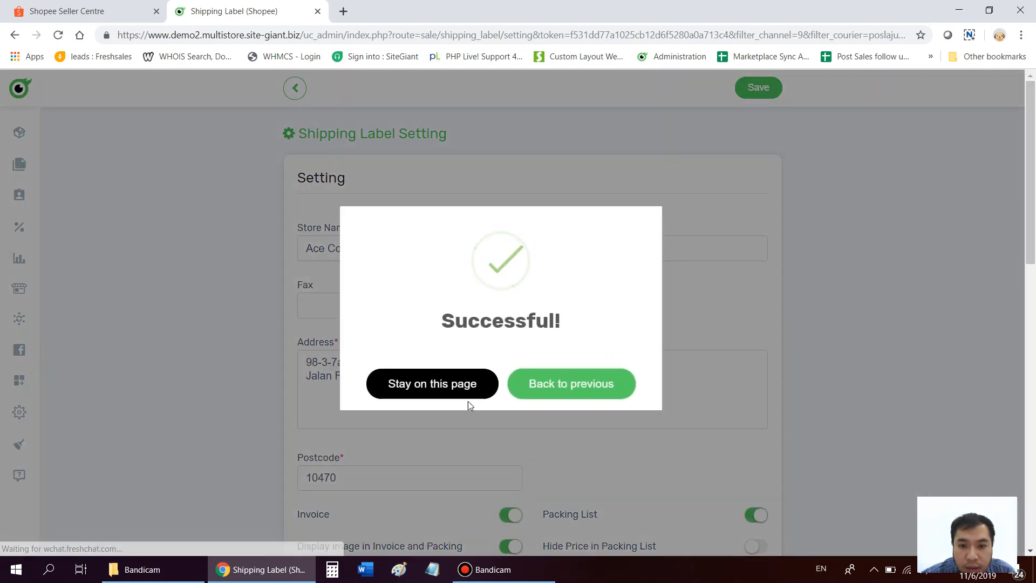
left_click(567, 392)
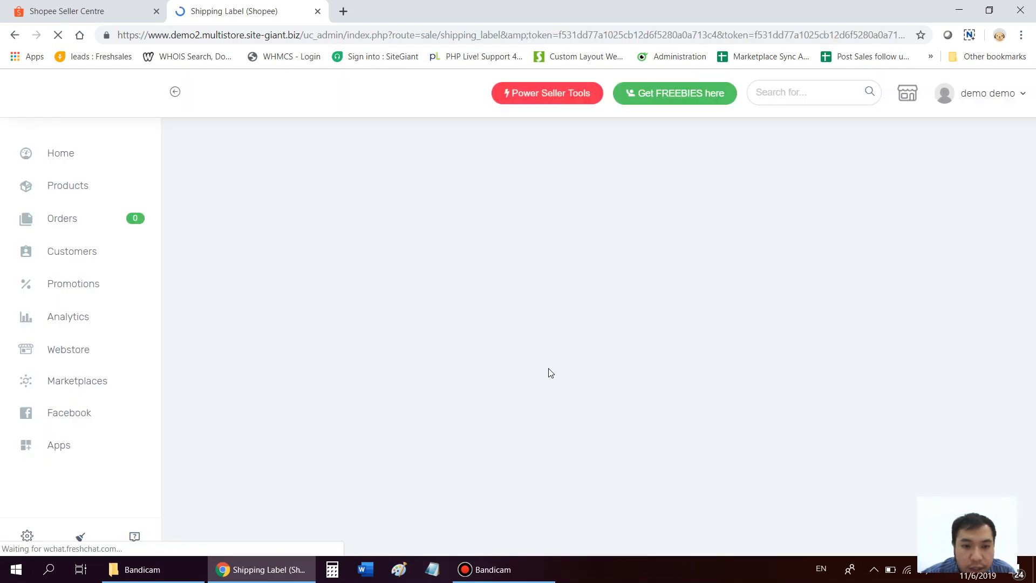
Collapse the order filter, select all pending Poslaju orders on the page and mark them with Move to printed.
scroll(901, 220, "down", 2)
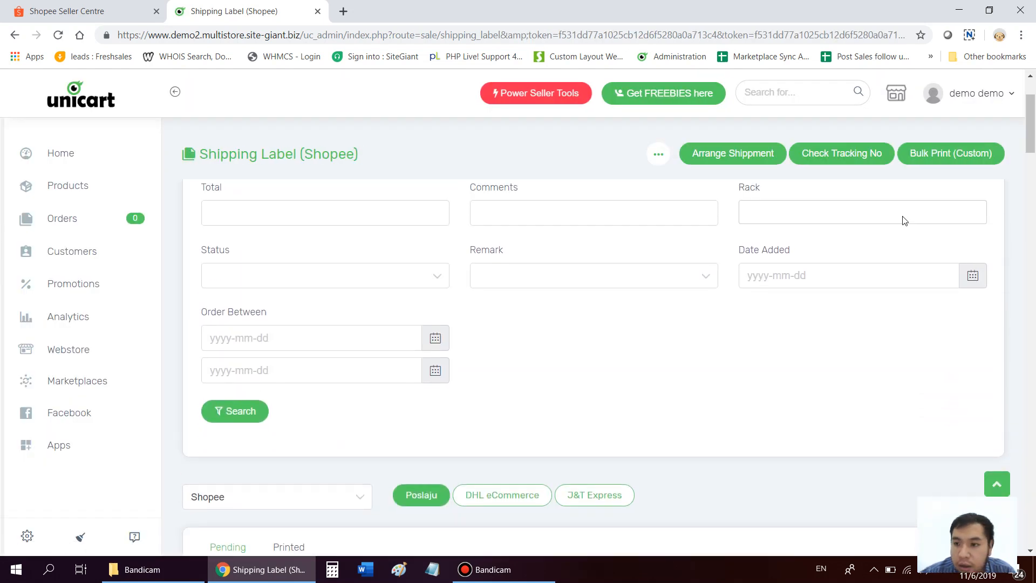
scroll(983, 208, "up", 2)
left_click(981, 206)
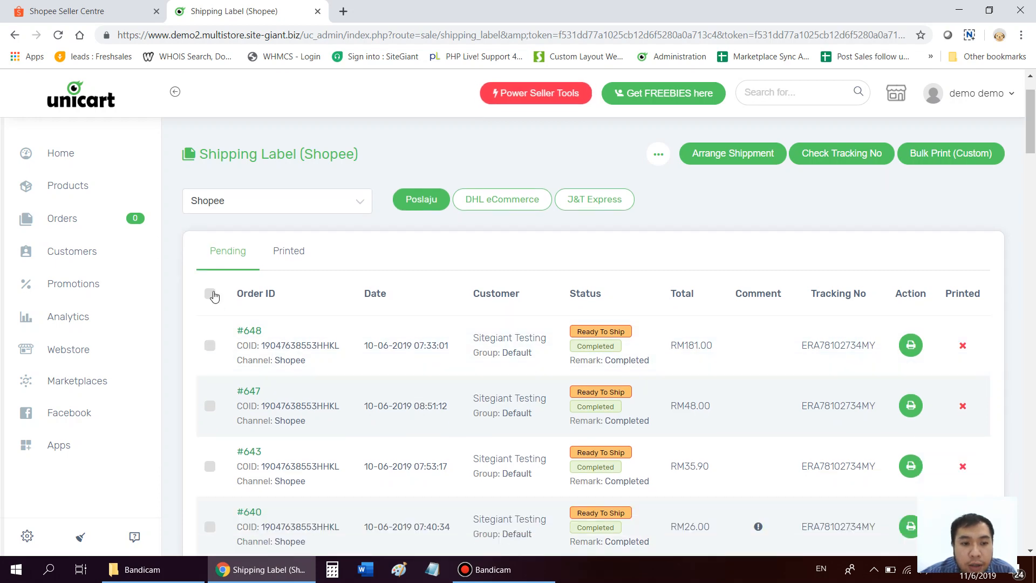
left_click(210, 292)
scroll(218, 302, "down", 3)
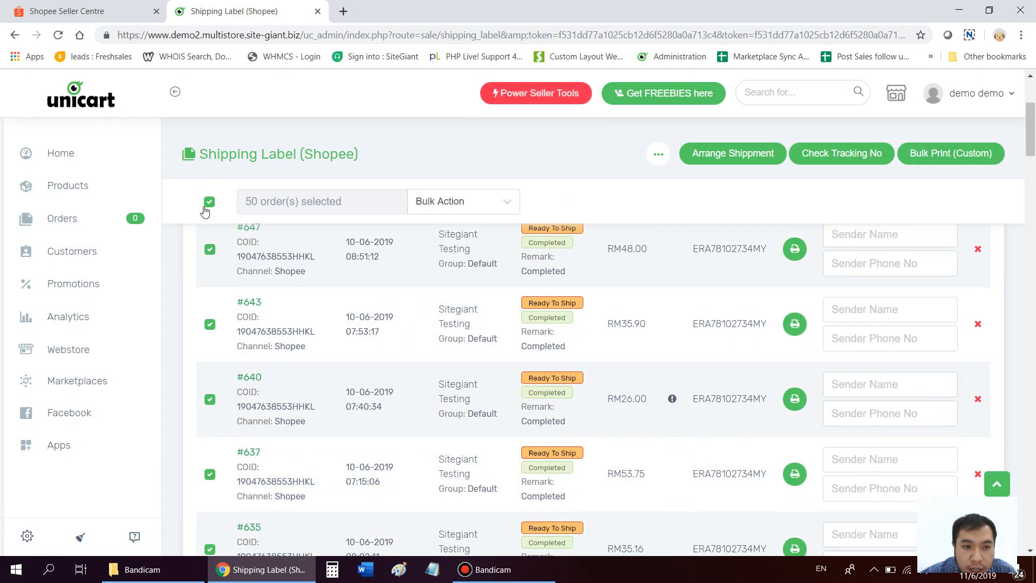
scroll(213, 277, "up", 3)
left_click(527, 299)
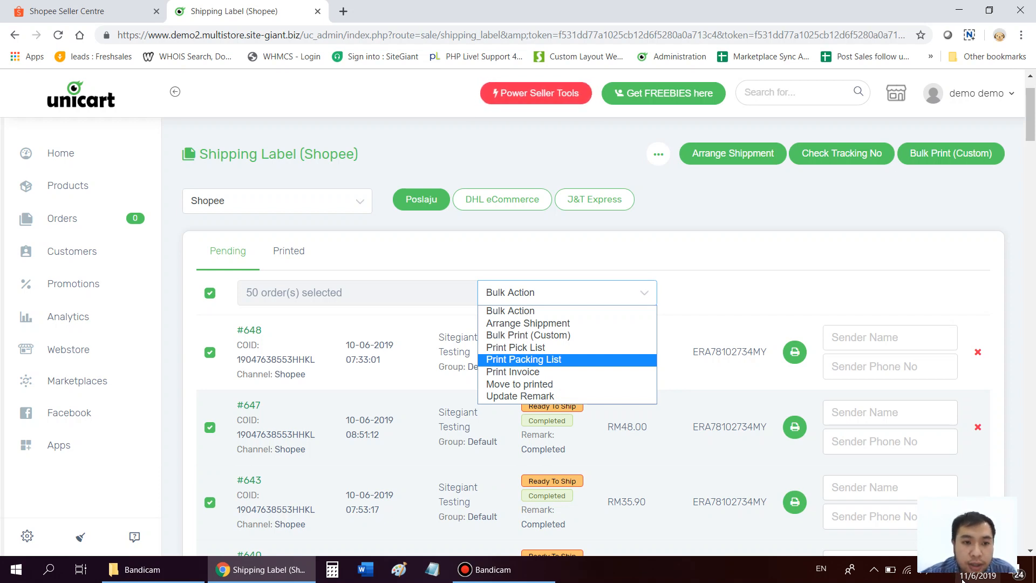
left_click(526, 387)
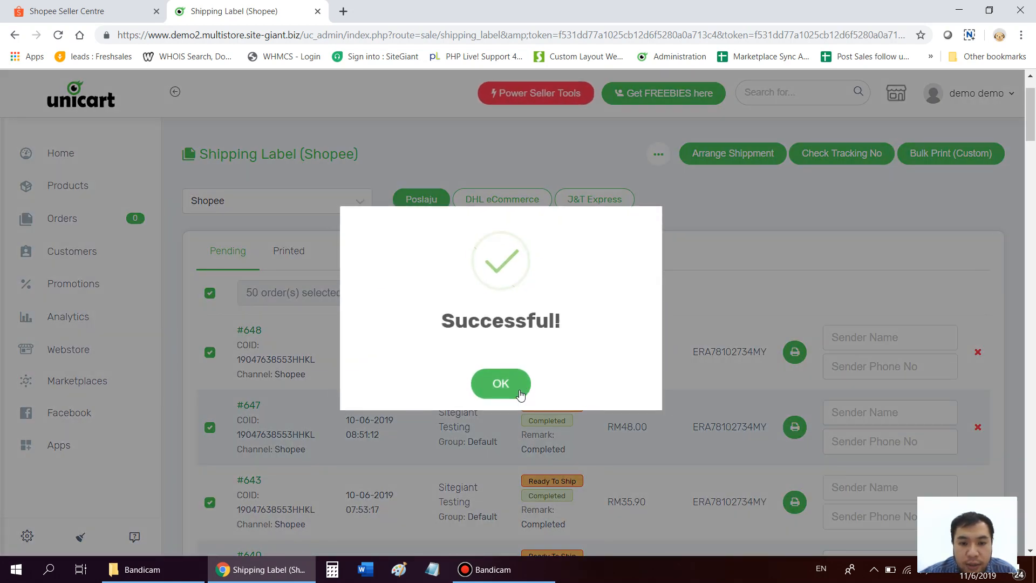
left_click(521, 392)
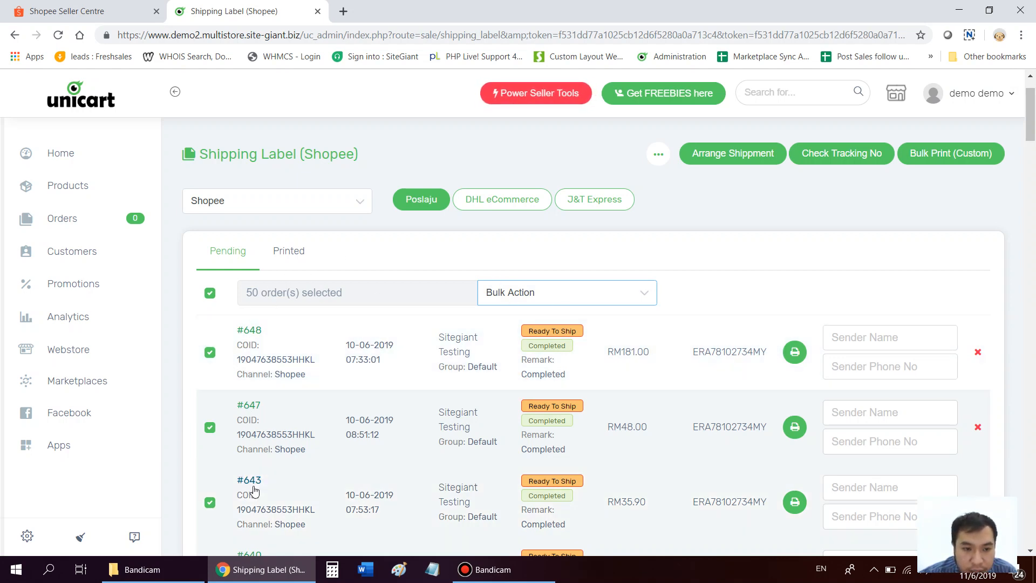
left_click(547, 292)
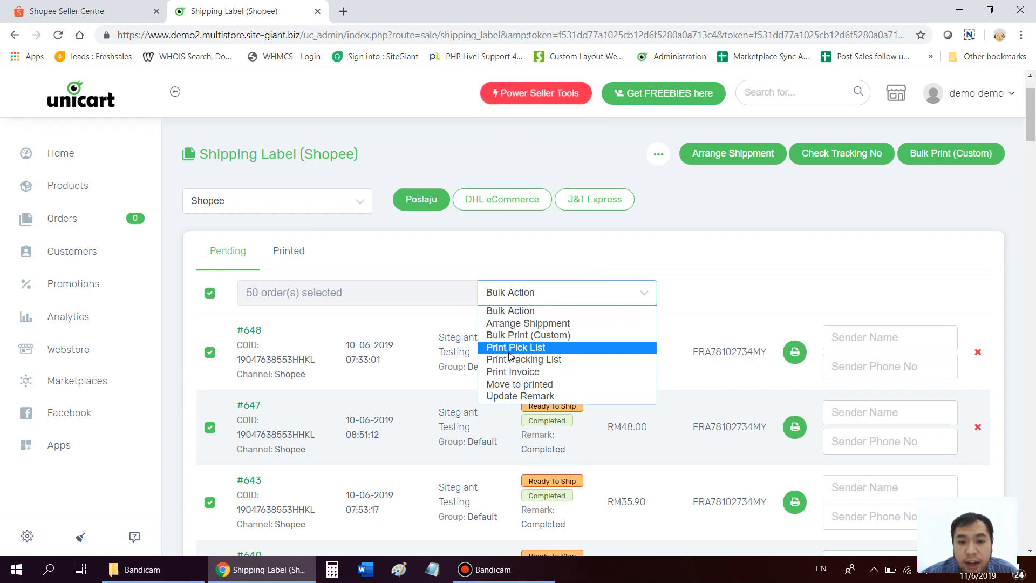
left_click(678, 254)
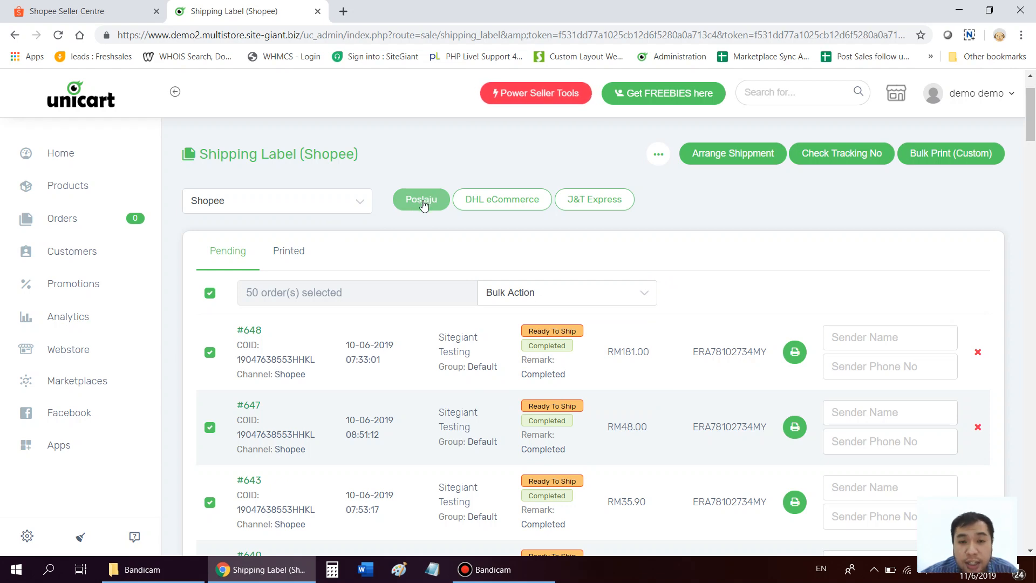
left_click(497, 292)
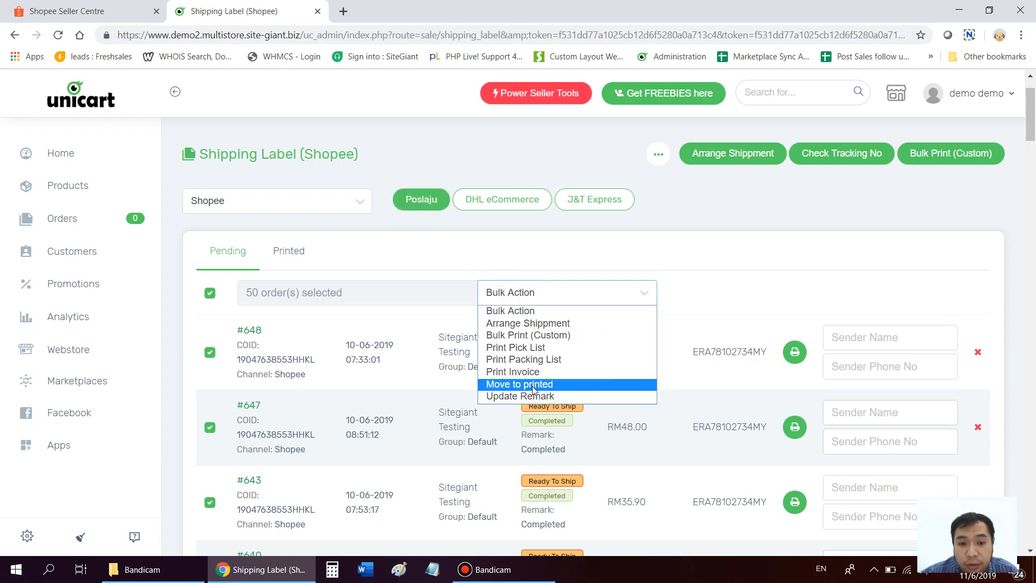
left_click(523, 250)
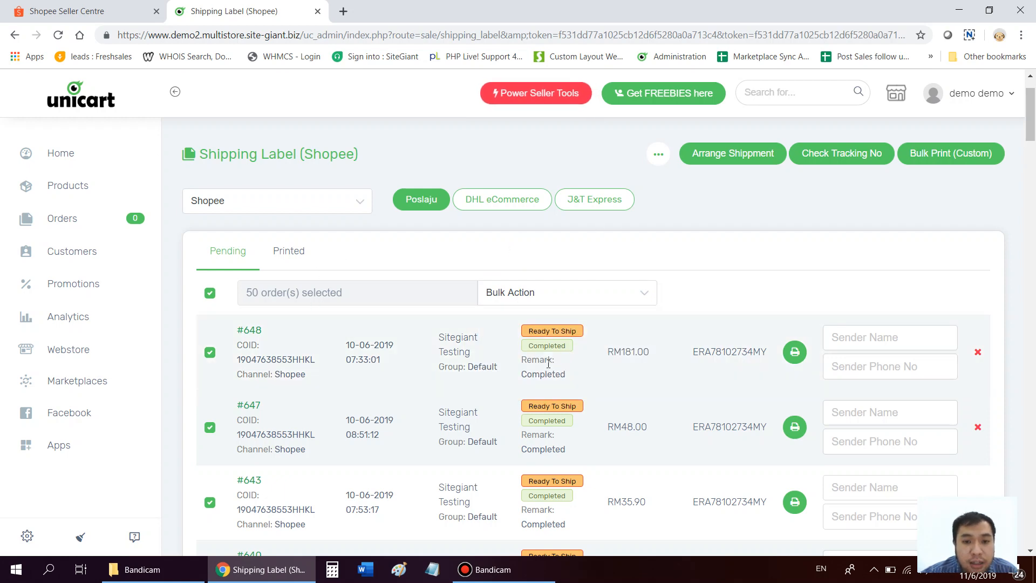
Reload the Poslaju order list and check the orders listed as printed.
left_click(422, 201)
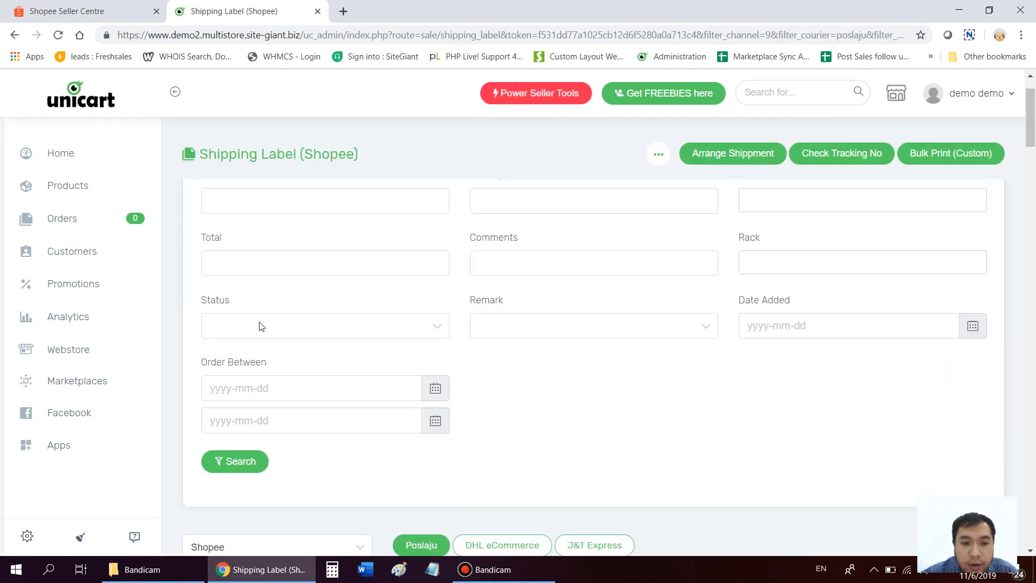
scroll(232, 324, "down", 4)
scroll(684, 287, "up", 5)
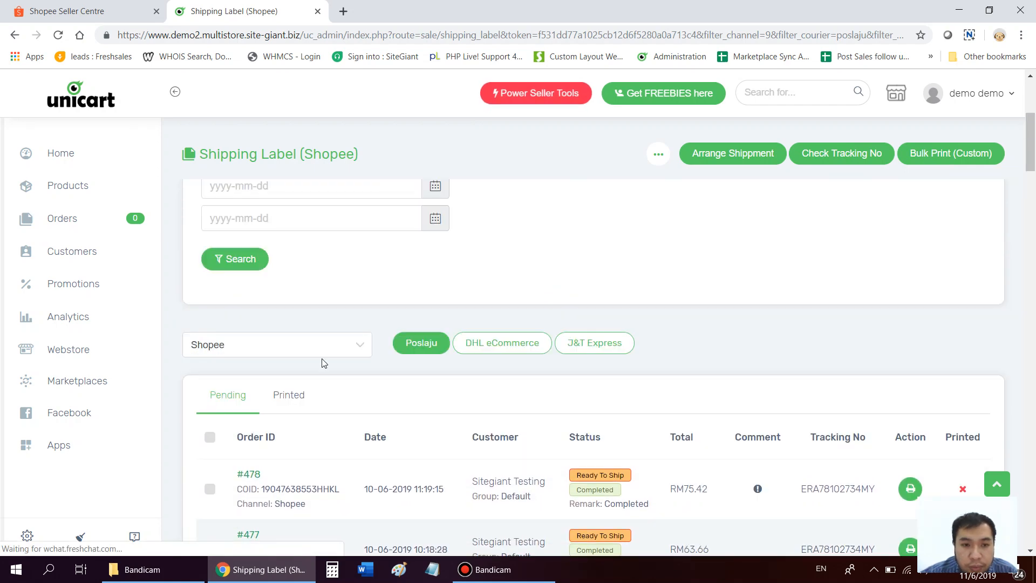
left_click(286, 397)
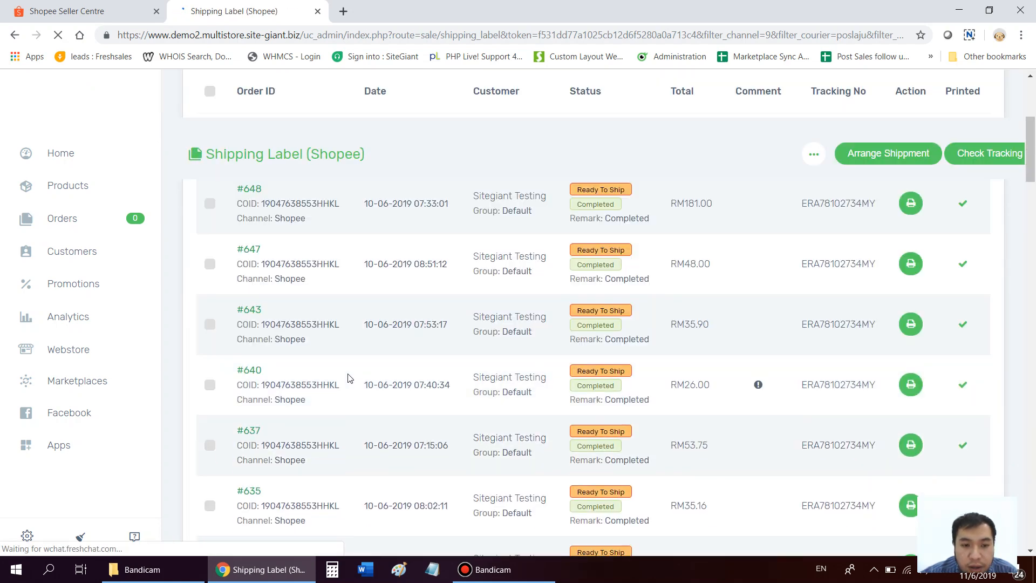
scroll(235, 393, "down", 5)
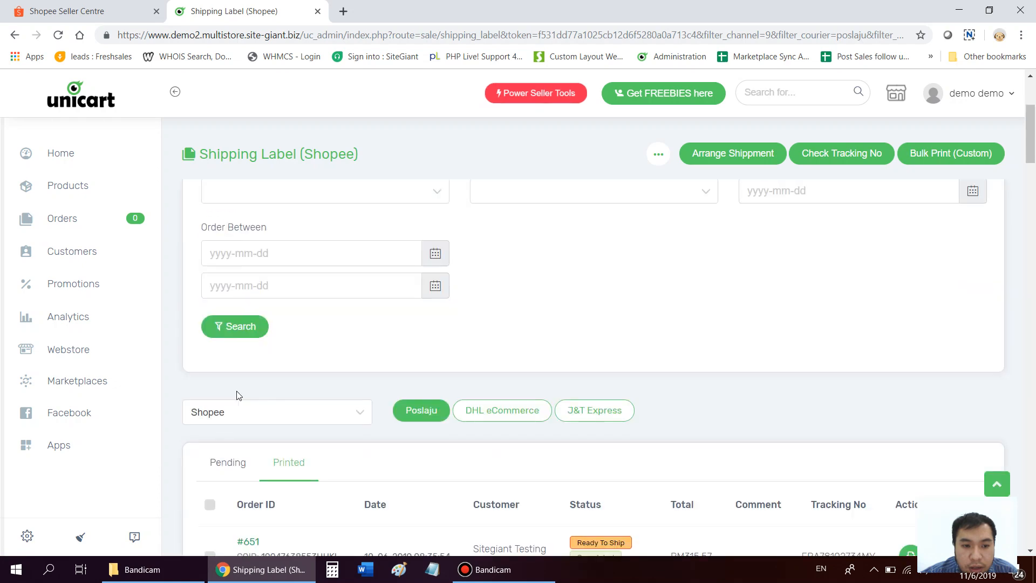
Return to the pending Poslaju orders and look through the remaining list.
left_click(218, 328)
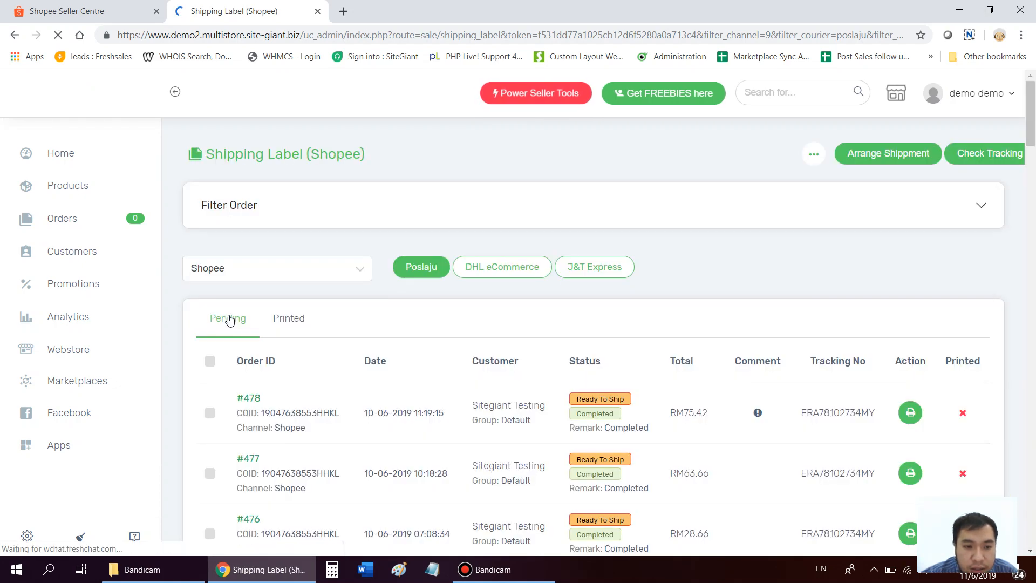
scroll(424, 349, "down", 8)
scroll(424, 350, "down", 12)
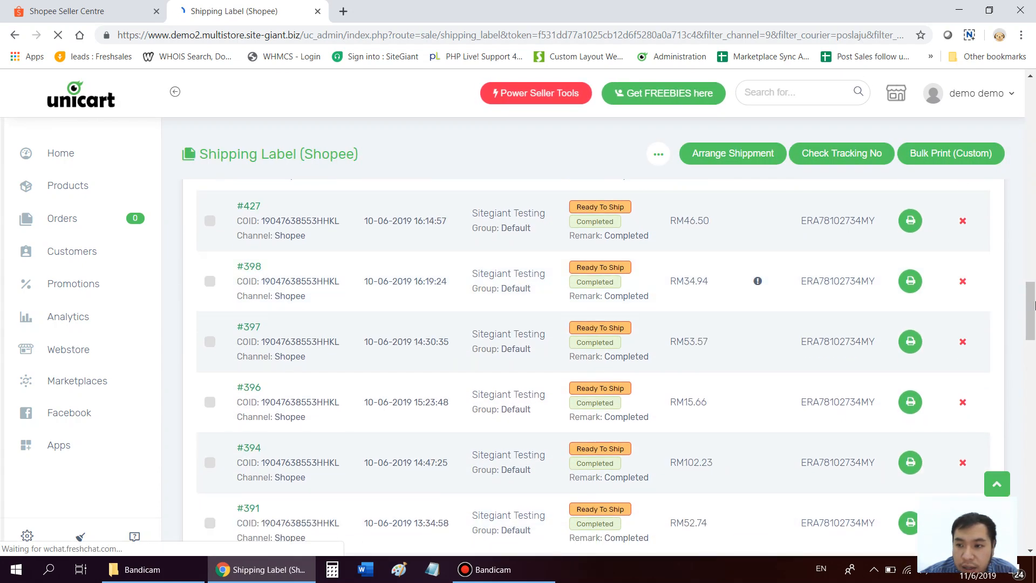
left_click_drag(1031, 322, 994, 250)
scroll(680, 360, "up", 6)
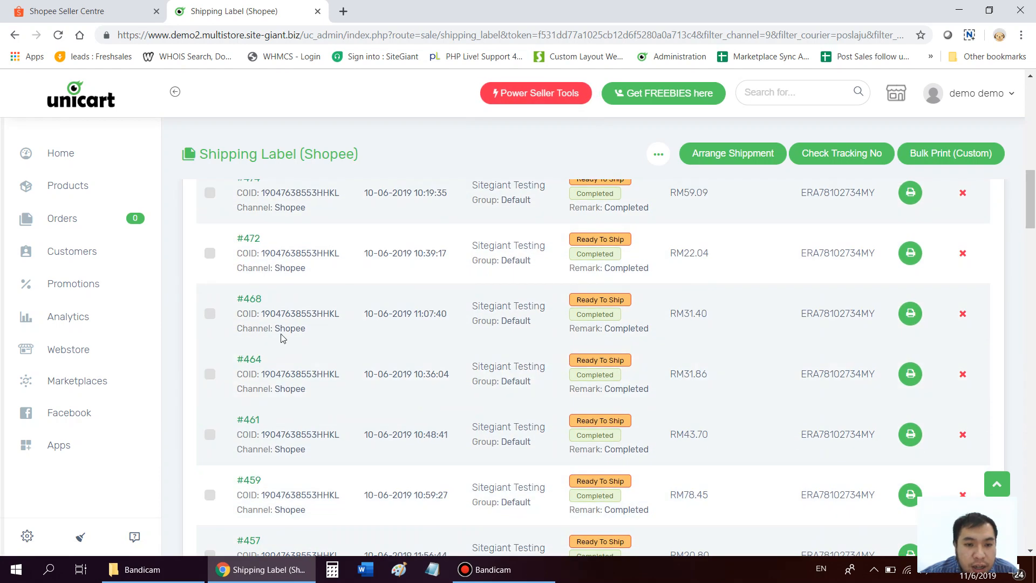
scroll(278, 335, "up", 7)
scroll(270, 332, "down", 3)
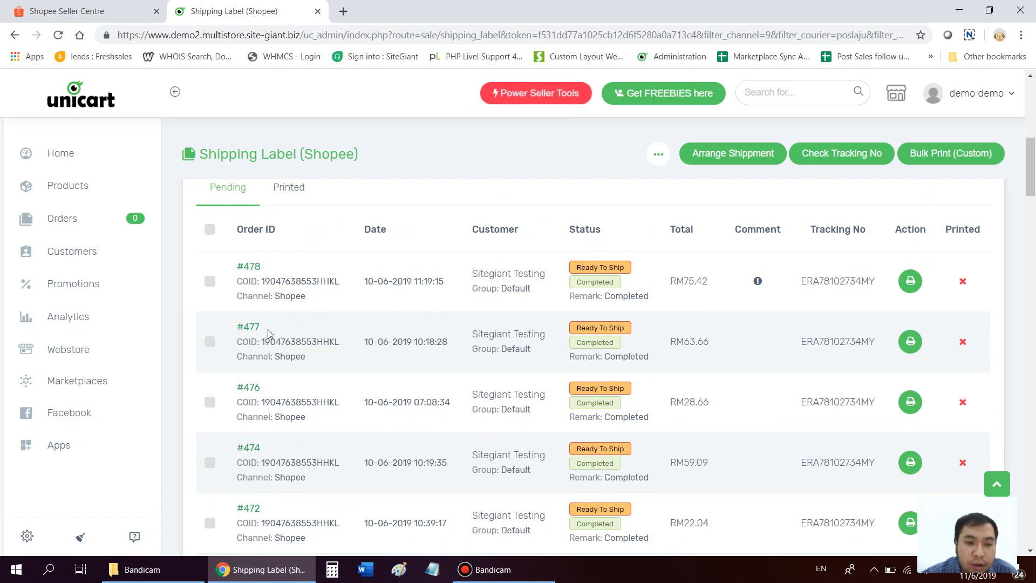
scroll(207, 306, "up", 1)
Select all pending Poslaju orders on the page and exclude the first 15 in the list from the selection.
left_click(210, 297)
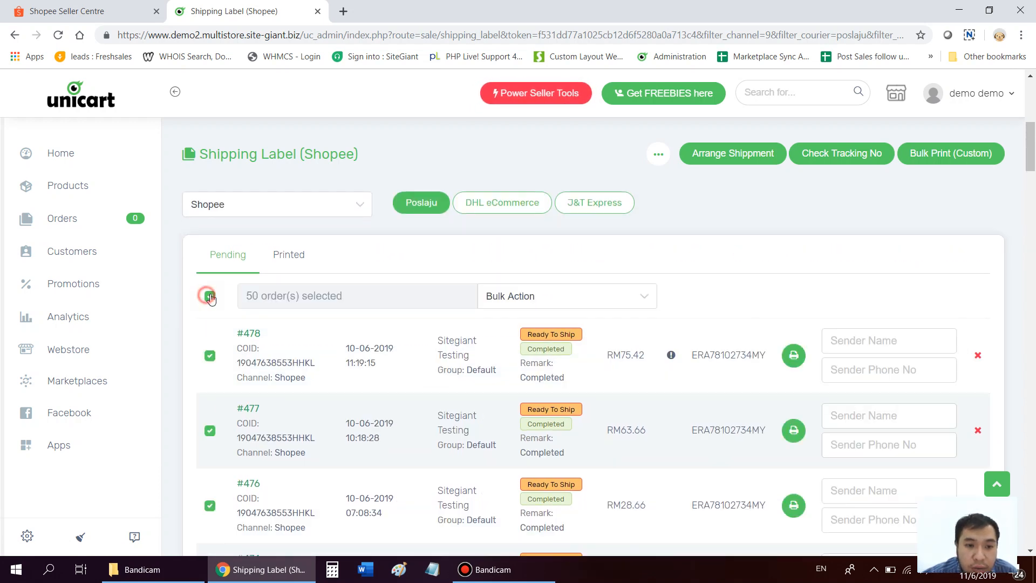
left_click(562, 300)
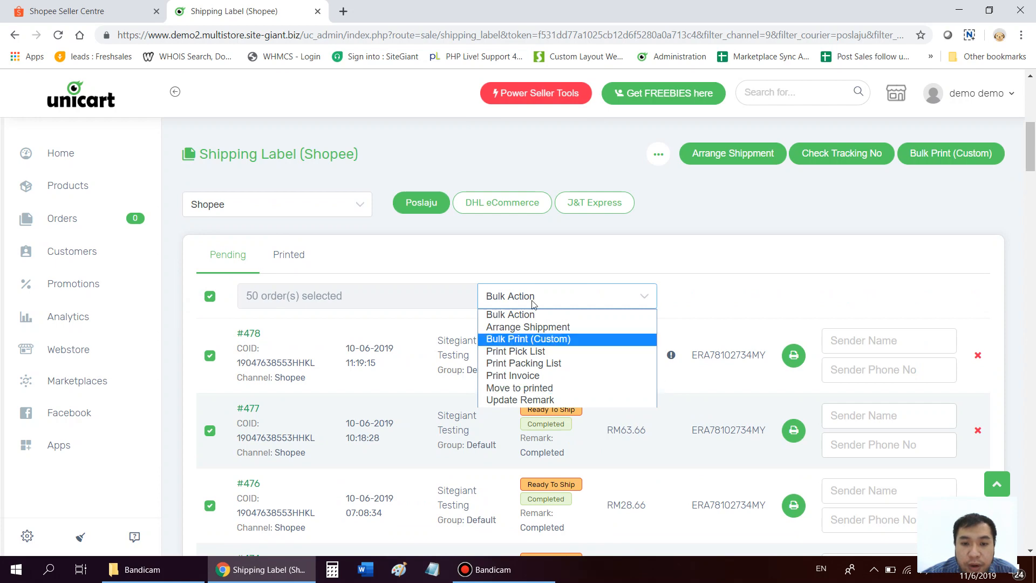
left_click(562, 241)
left_click(210, 355)
left_click(210, 430)
scroll(230, 414, "down", 2)
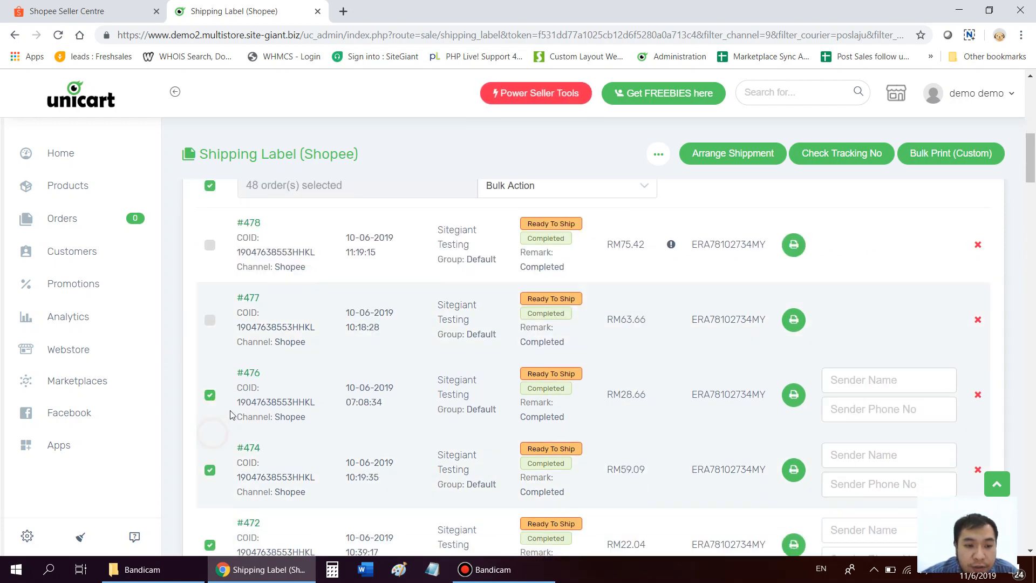
scroll(231, 414, "down", 2)
left_click(209, 324)
scroll(210, 324, "up", 1)
left_click(210, 435)
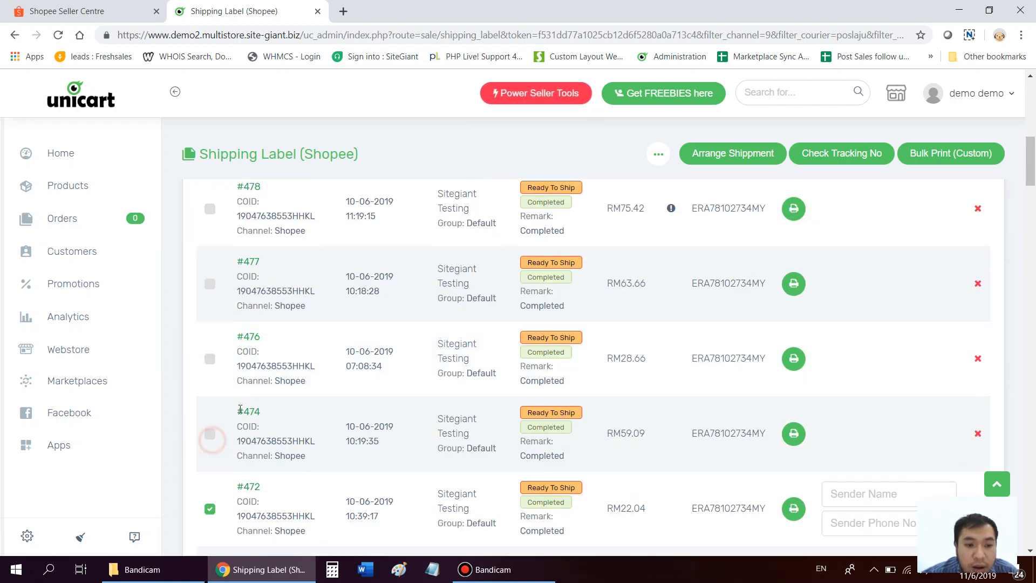
scroll(210, 345, "down", 3)
left_click(210, 341)
left_click(210, 418)
scroll(211, 363, "down", 3)
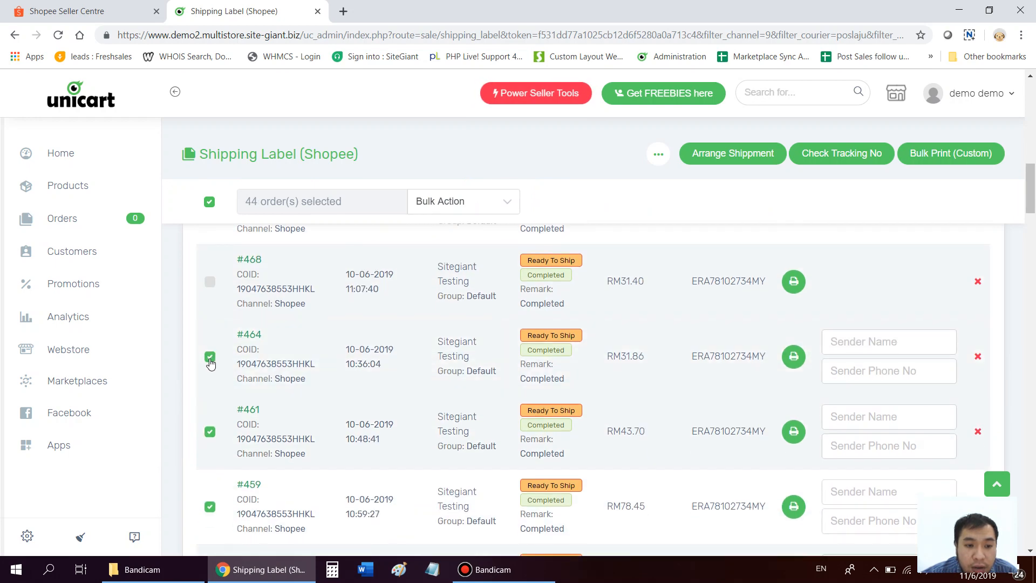
left_click(211, 361)
left_click(210, 431)
scroll(210, 431, "down", 3)
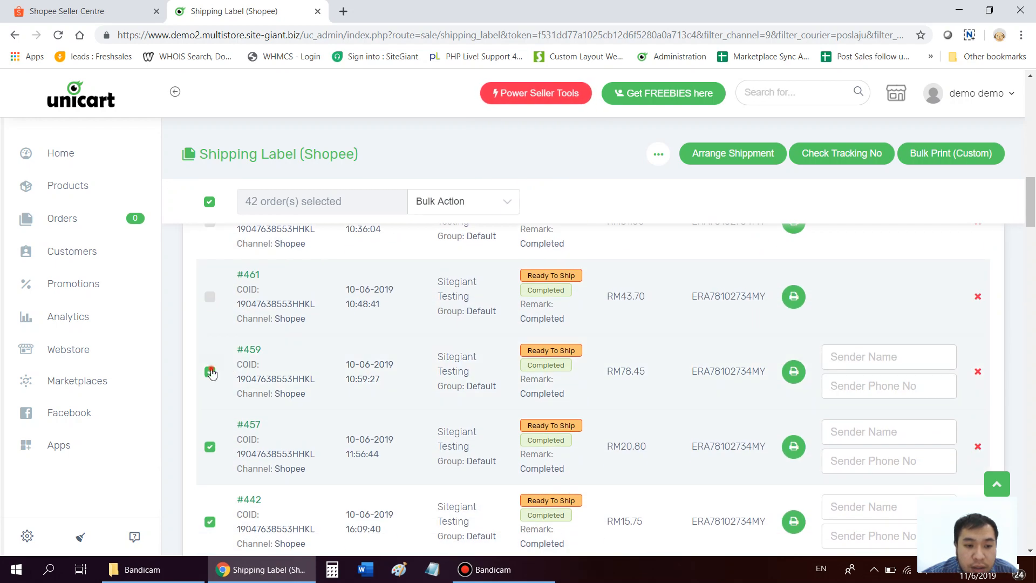
left_click(210, 372)
left_click(210, 446)
scroll(210, 432, "down", 3)
left_click(210, 386)
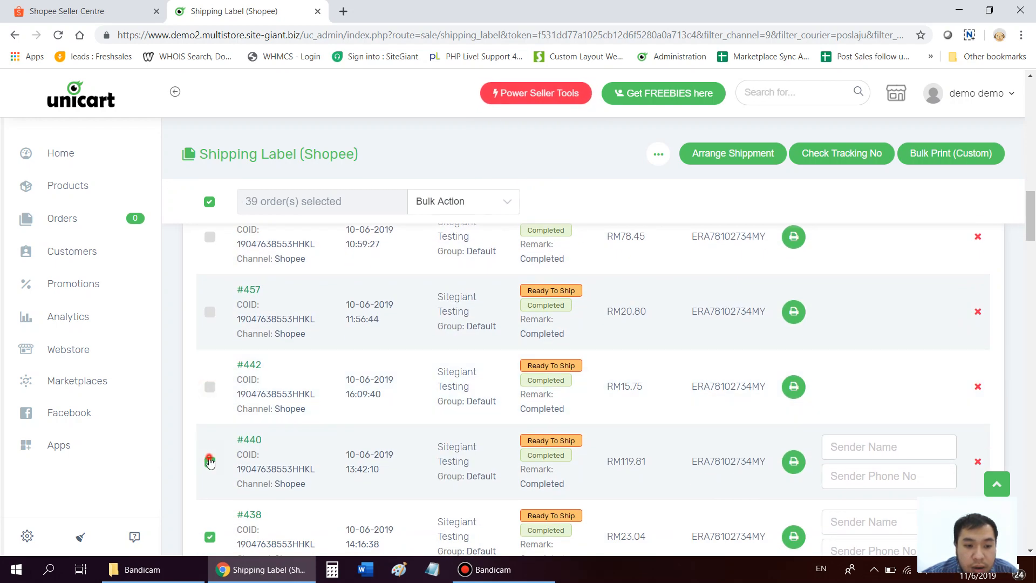
left_click(210, 461)
scroll(222, 442, "down", 4)
left_click(210, 335)
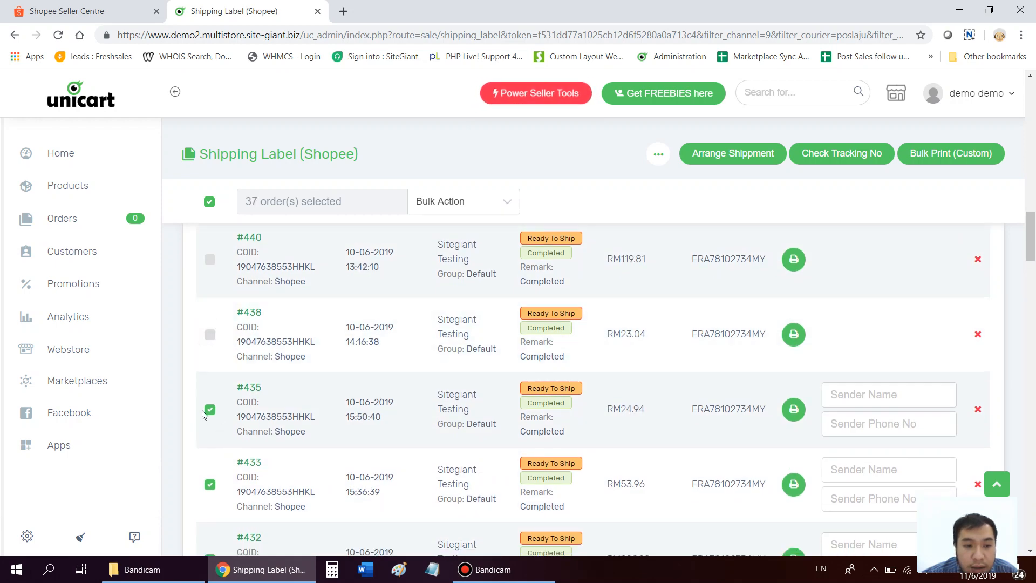
left_click(210, 409)
left_click(210, 484)
Review the order selection and apply Move to printed to the orders that are still selected.
scroll(216, 475, "down", 6)
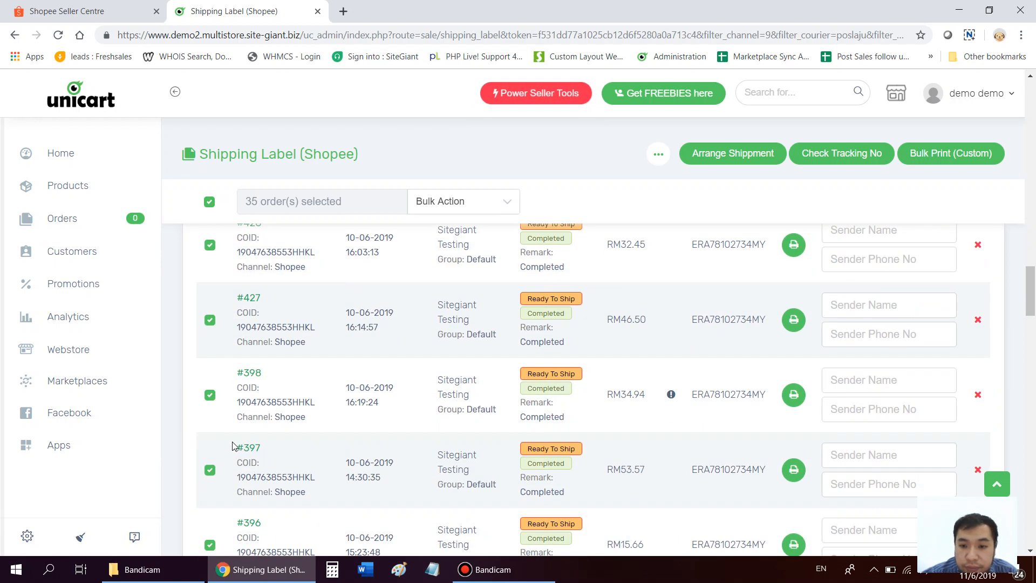
scroll(232, 464, "up", 20)
scroll(251, 452, "up", 4)
scroll(302, 448, "down", 10)
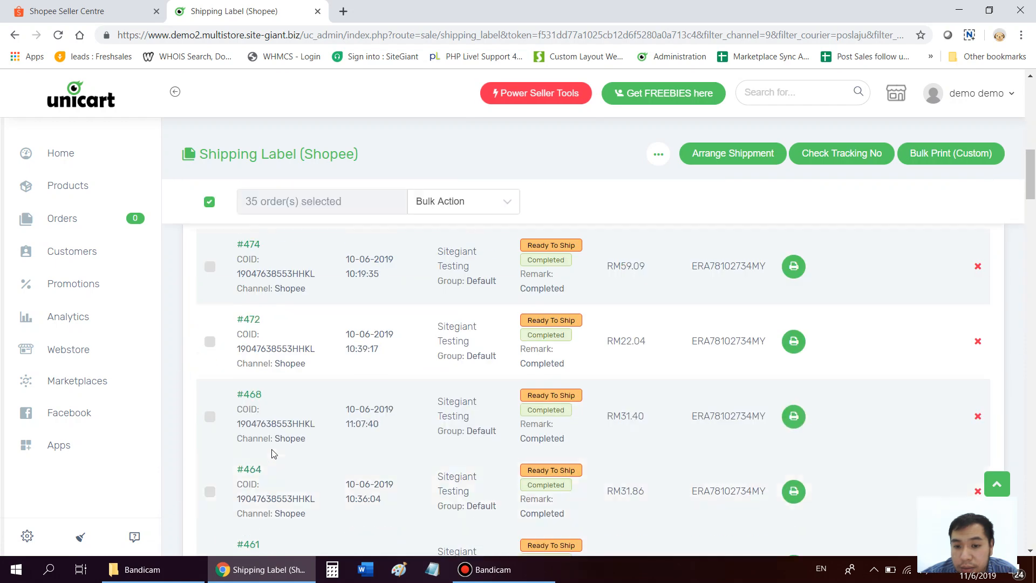
scroll(462, 335, "up", 10)
left_click(544, 364)
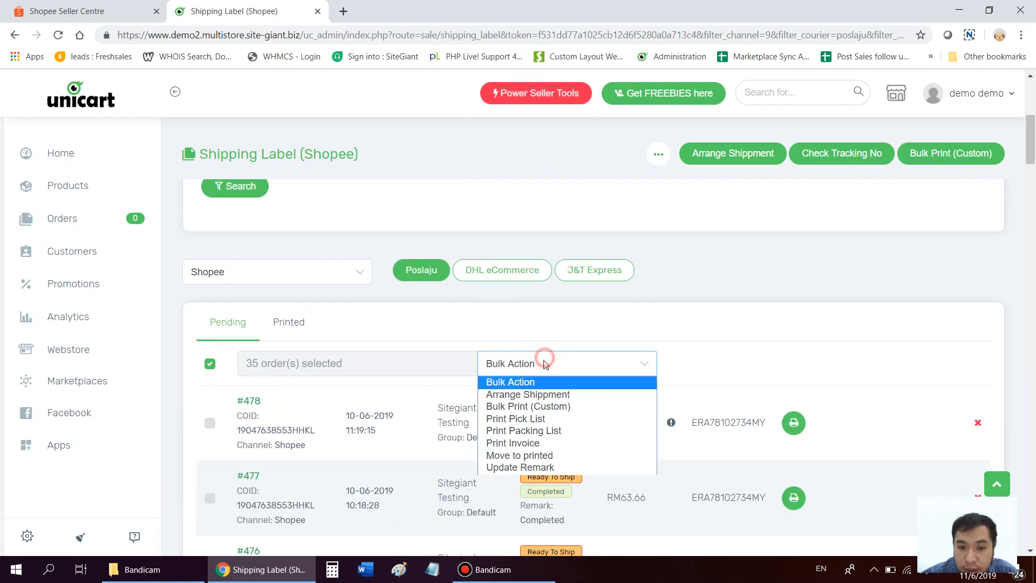
left_click(534, 457)
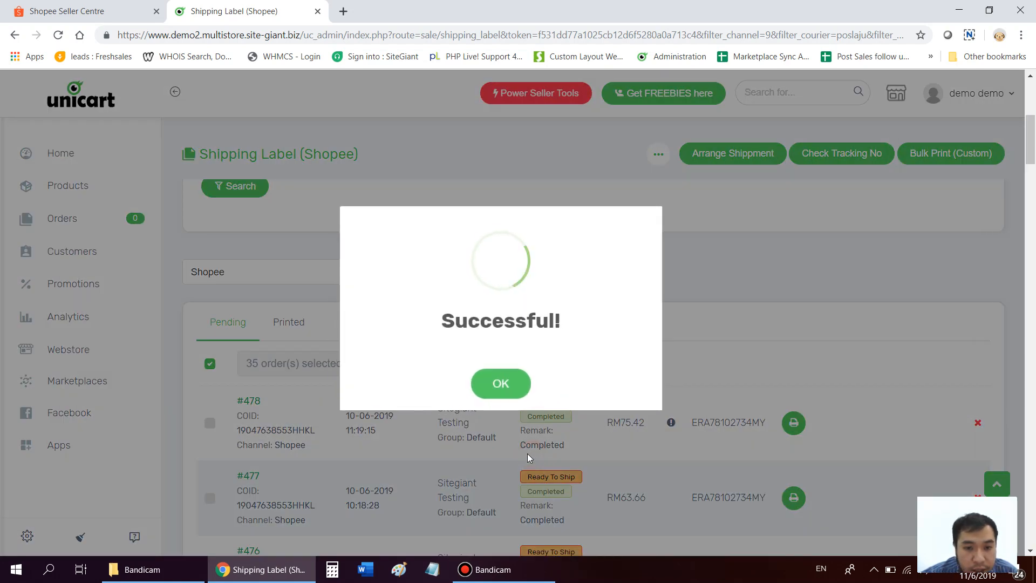
left_click(510, 383)
Reload the Poslaju order list and review the orders still pending.
left_click(422, 273)
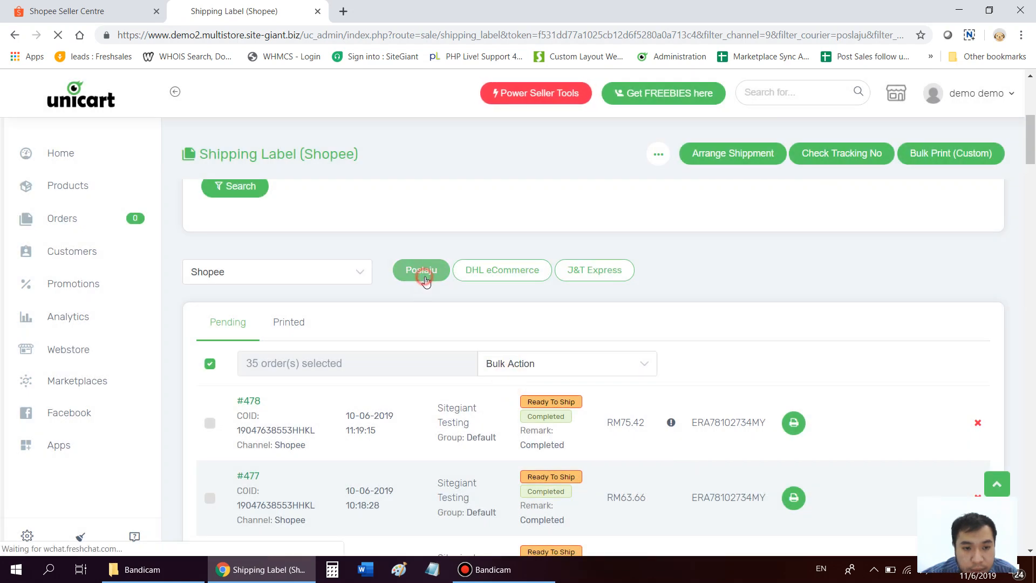
scroll(451, 307, "down", 15)
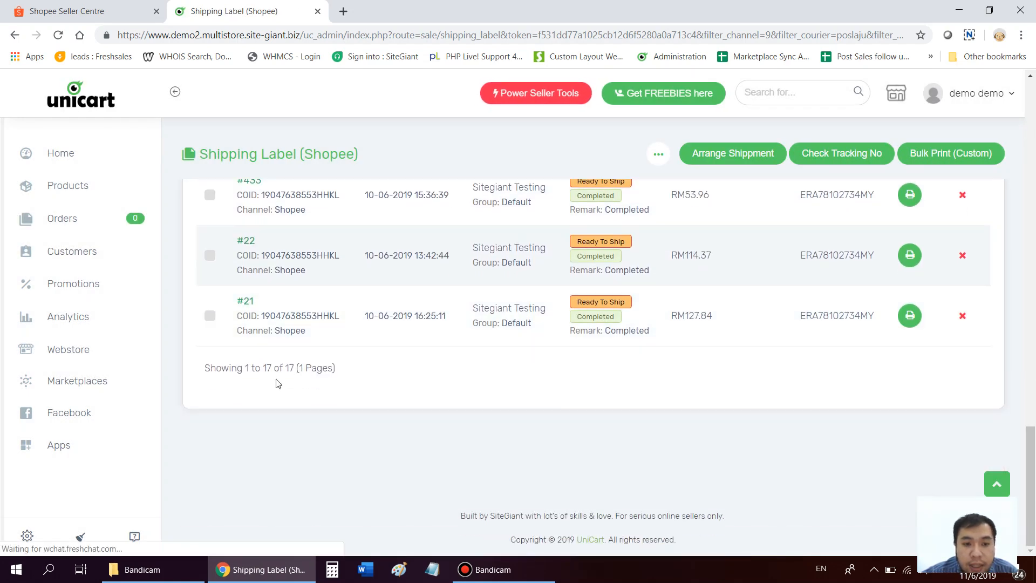
scroll(288, 379, "up", 4)
scroll(289, 380, "up", 1)
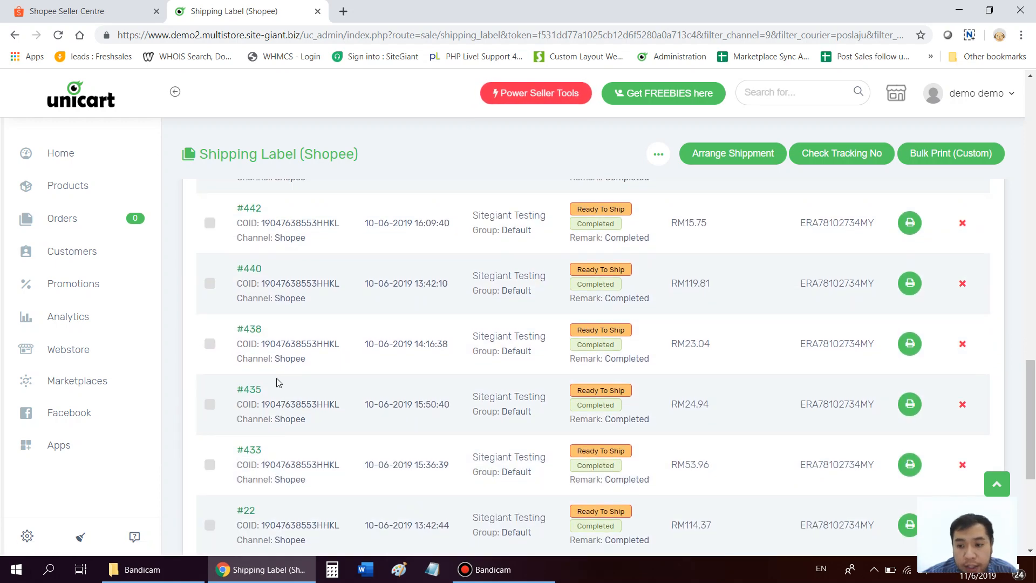
scroll(272, 382, "down", 3)
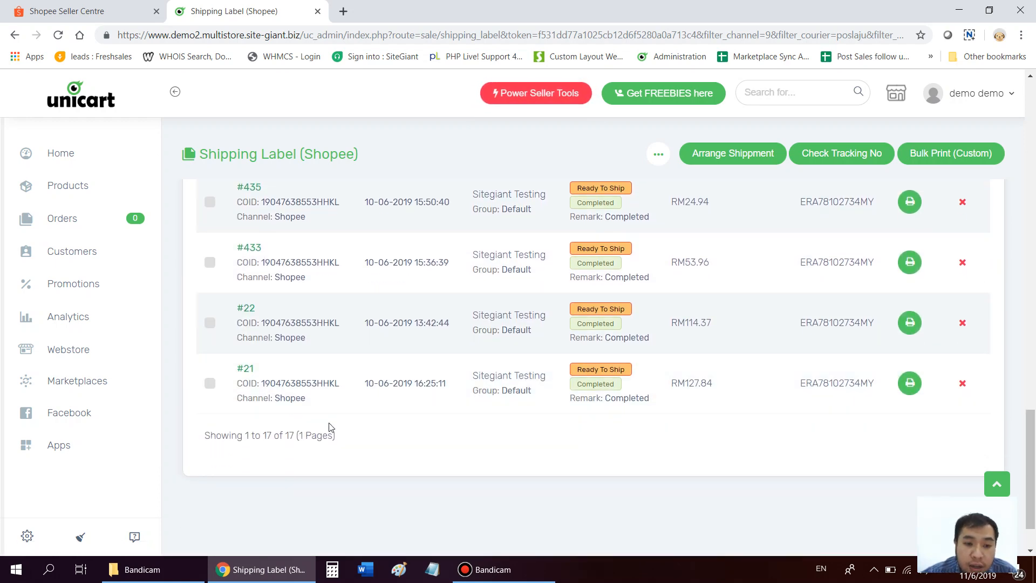
scroll(281, 367, "up", 5)
scroll(286, 350, "up", 8)
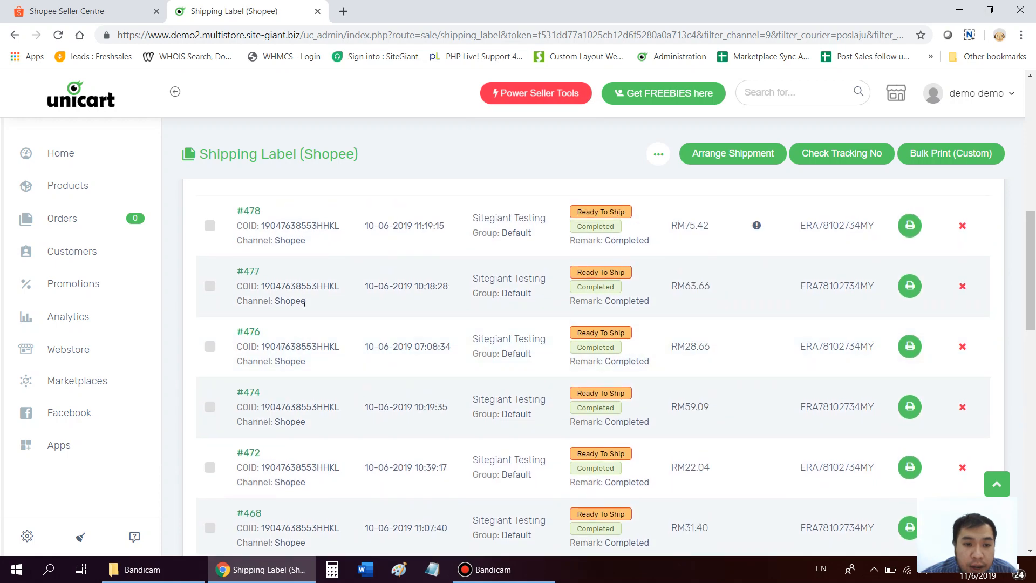
Select all pending Poslaju orders in the Shopee shipping label list.
scroll(302, 351, "down", 1)
scroll(289, 288, "up", 3)
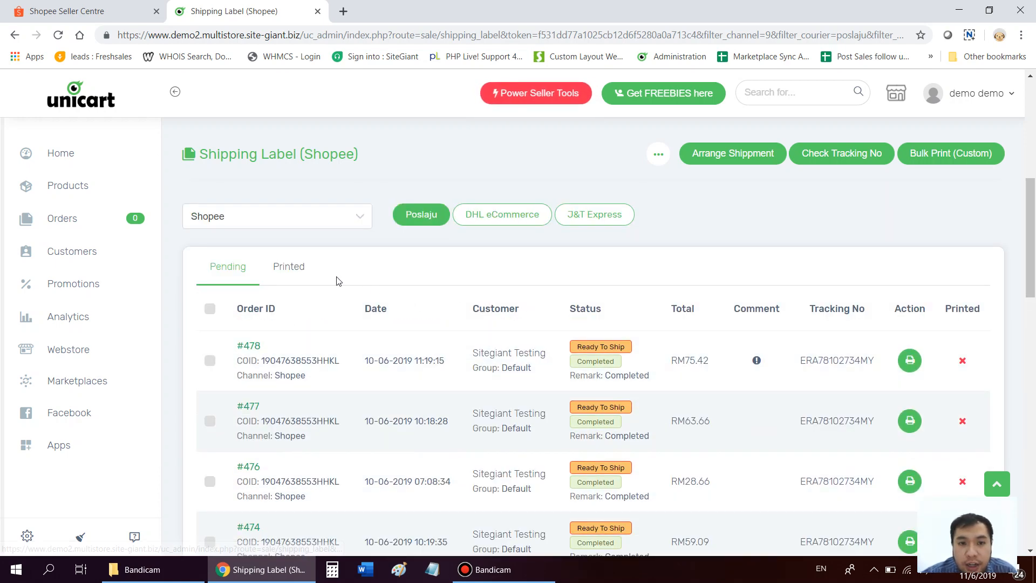
left_click(210, 309)
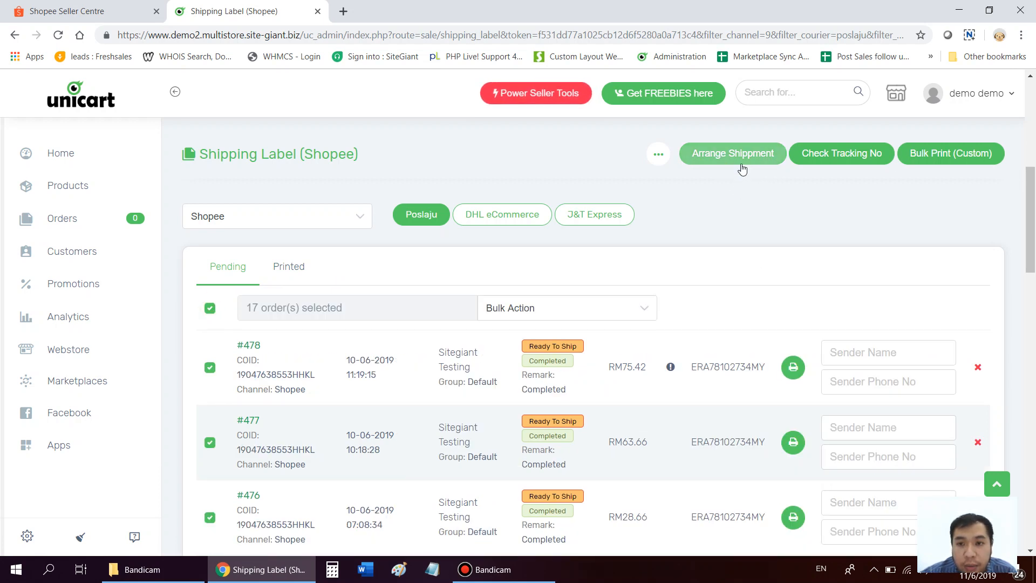
Switch to Shopee Seller Centre, open Ship my orders from My Sales and examine the Mass Ship options.
left_click(69, 11)
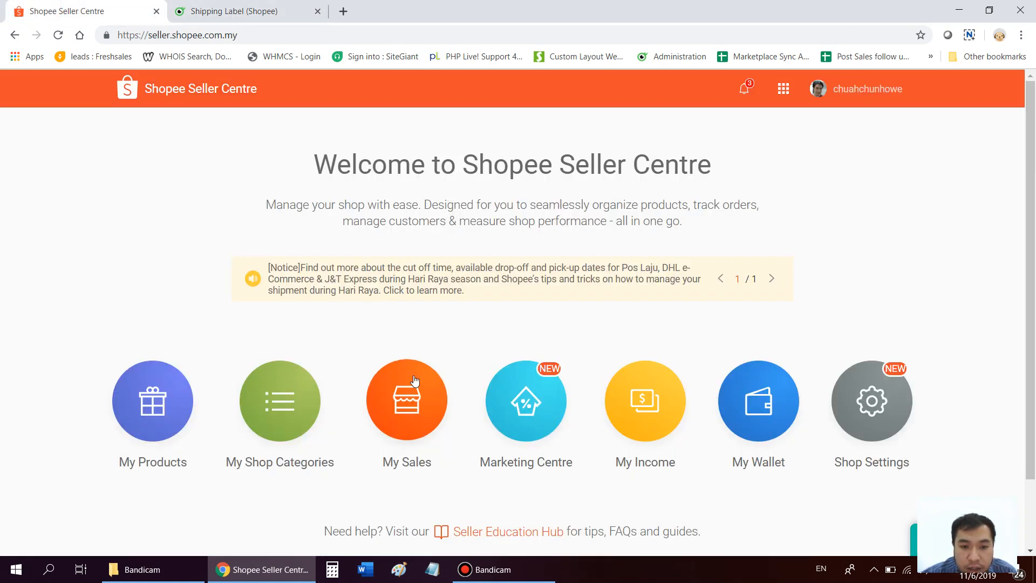
left_click(403, 410)
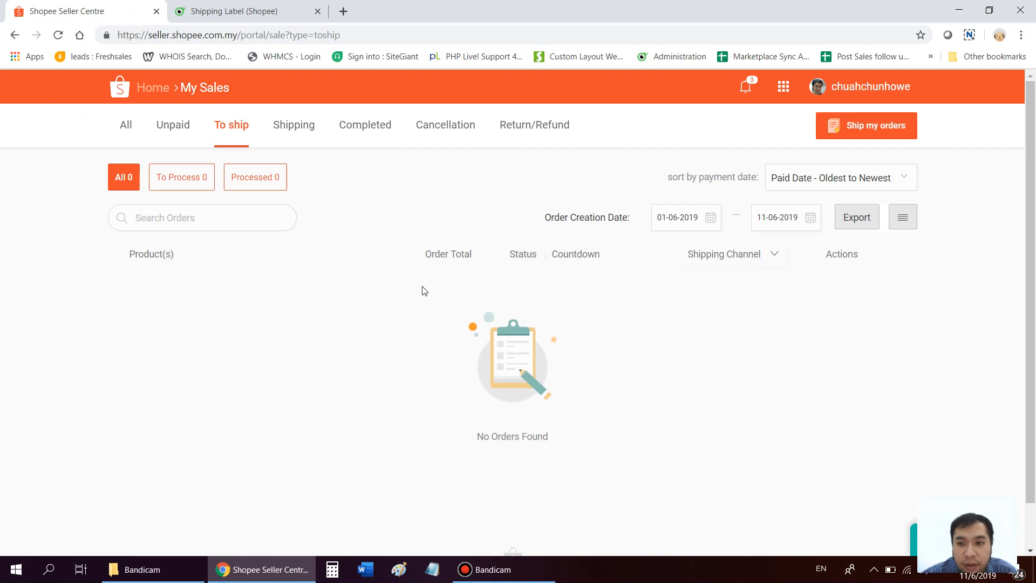
left_click(867, 130)
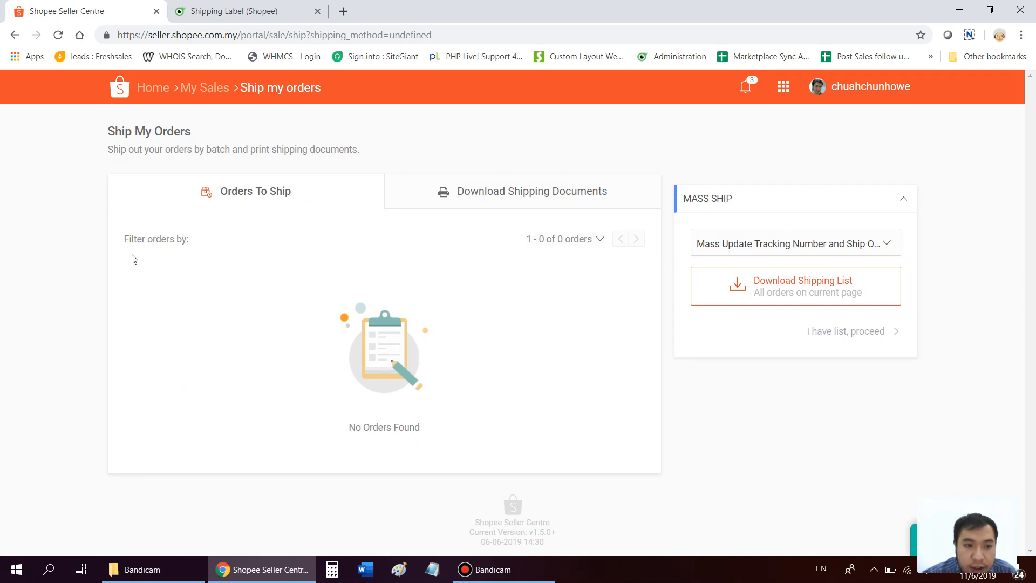
left_click(768, 233)
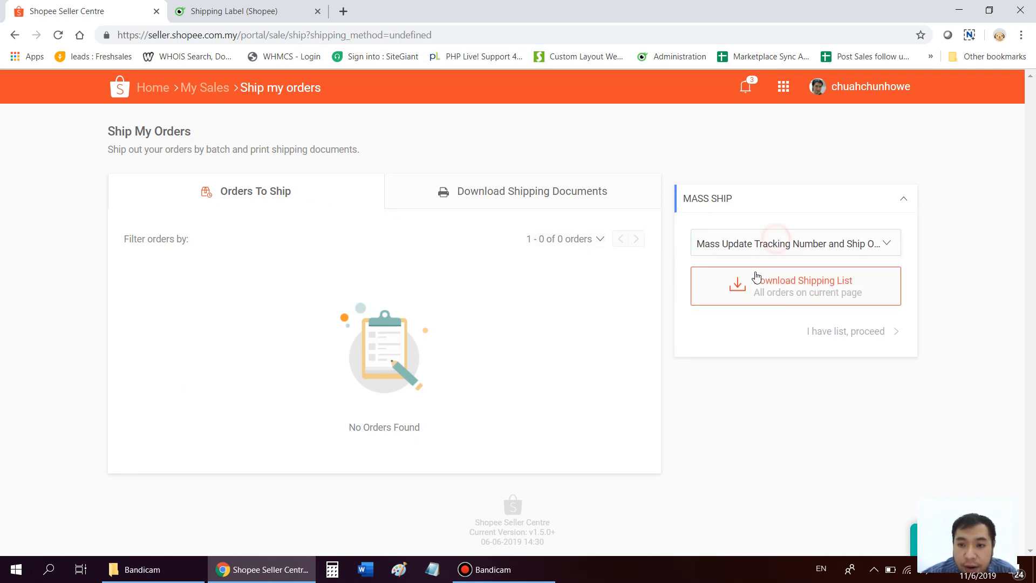
left_click(750, 249)
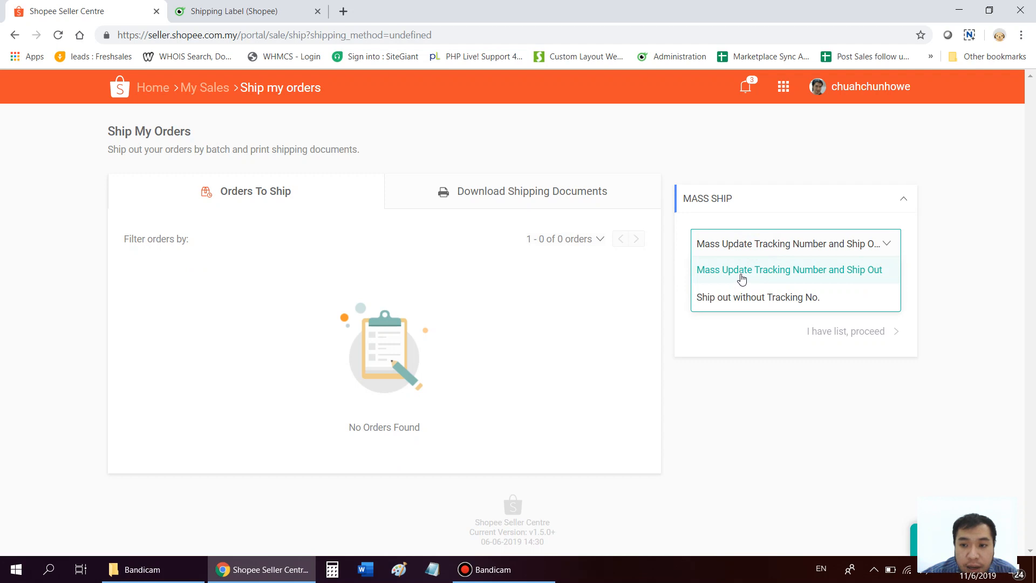
left_click(618, 282)
Under Download Shipping Documents, mark Air Waybill, Picklist and Packing List for download.
left_click(465, 191)
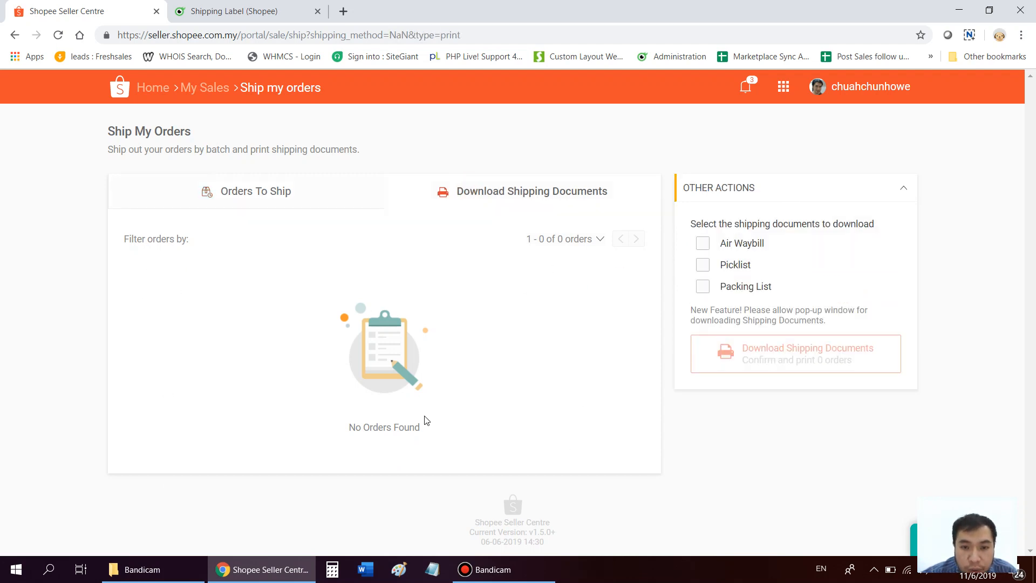
left_click(702, 243)
left_click(703, 265)
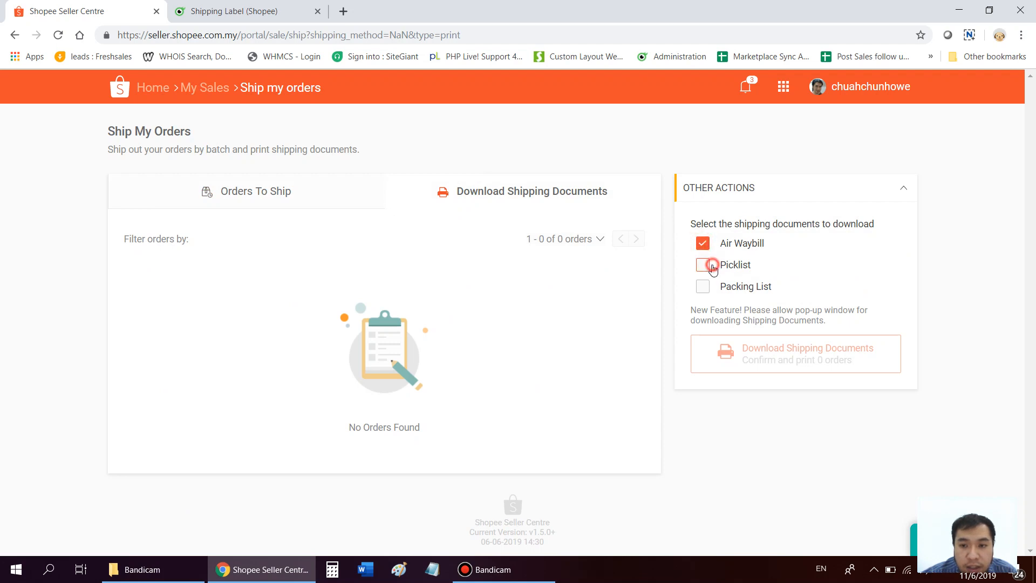
left_click(703, 286)
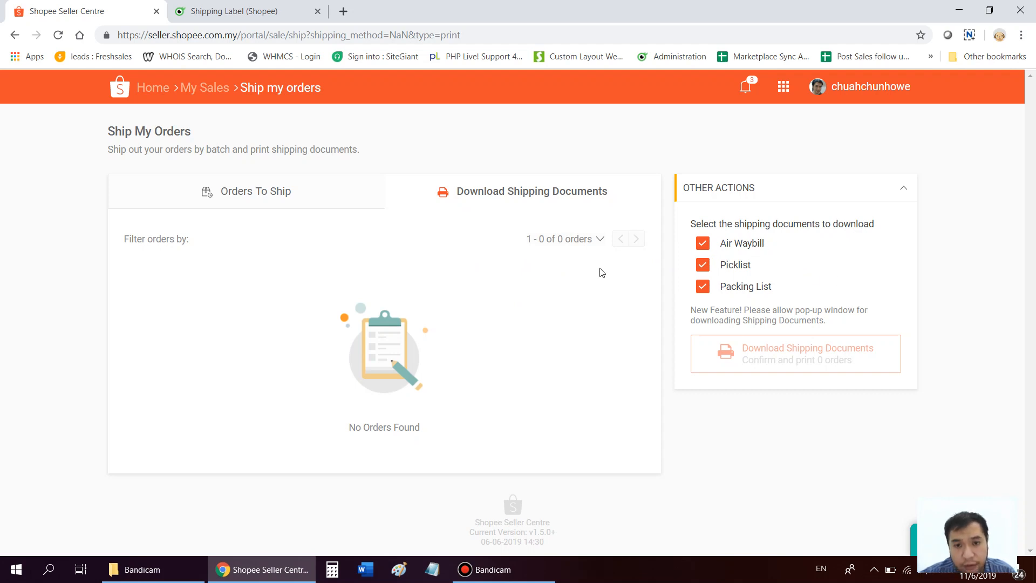
Switch back to Unicart and examine the dropoff and pickup choices for arranging shipment of the selected orders, without confirming.
left_click(256, 6)
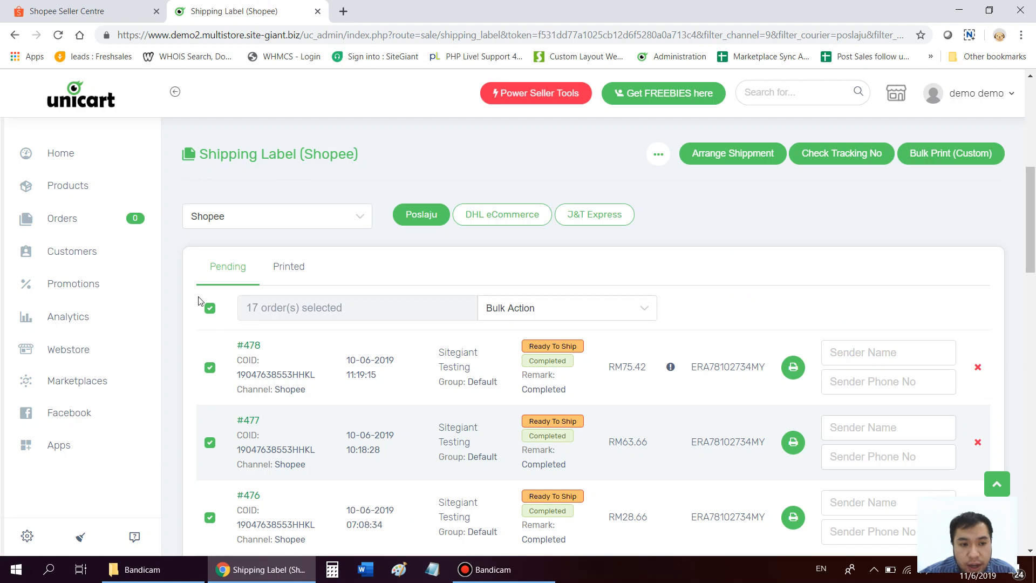
left_click(732, 157)
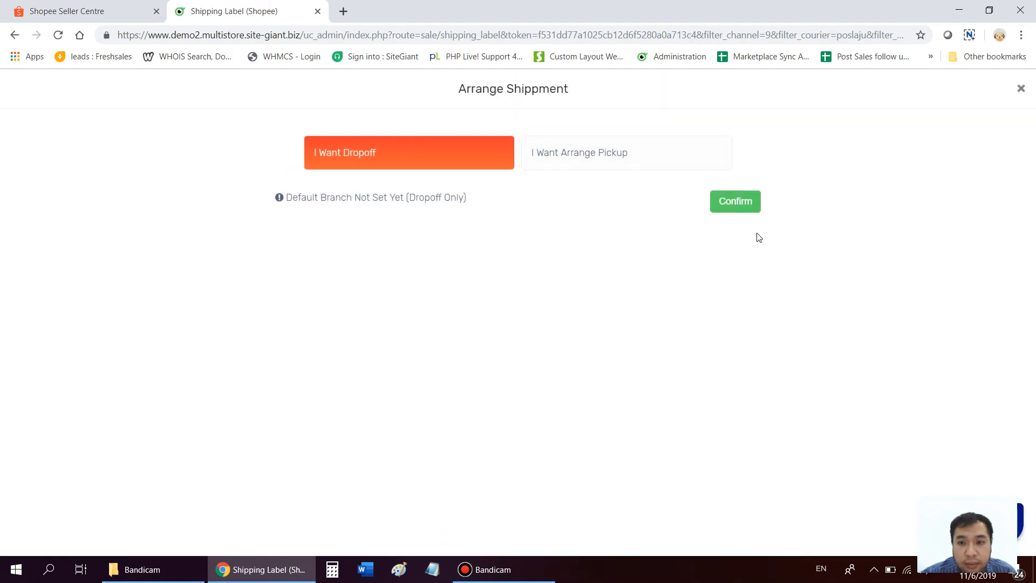
left_click(600, 161)
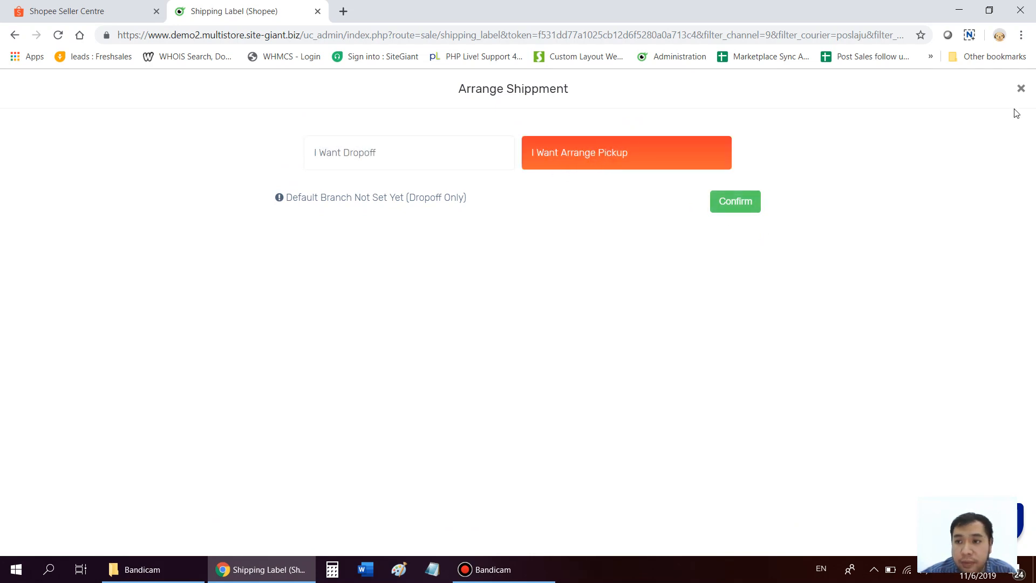
left_click(1022, 90)
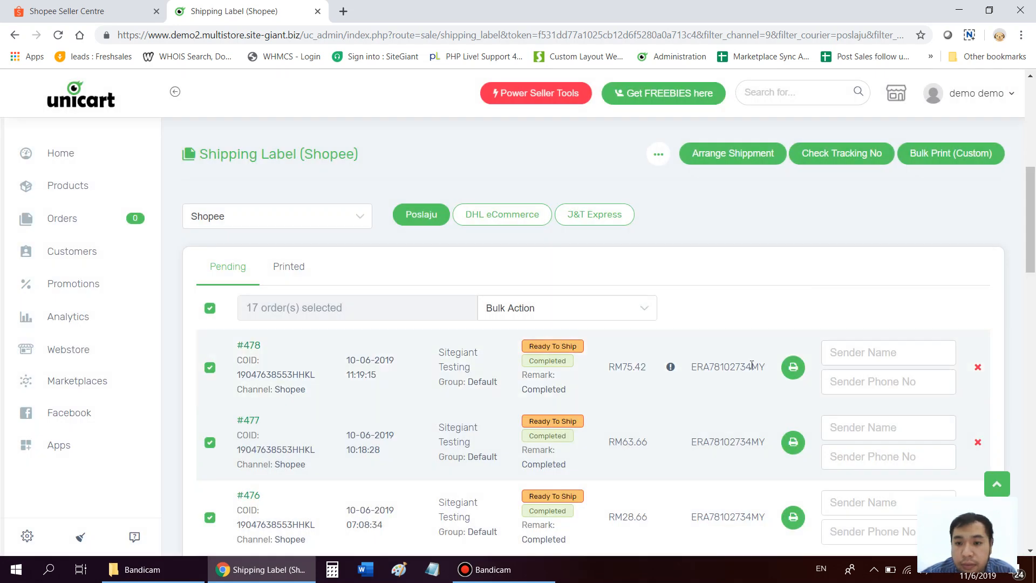
Open the custom bulk print preview for the selected Poslaju orders and expand its additional print settings.
scroll(709, 293, "down", 3)
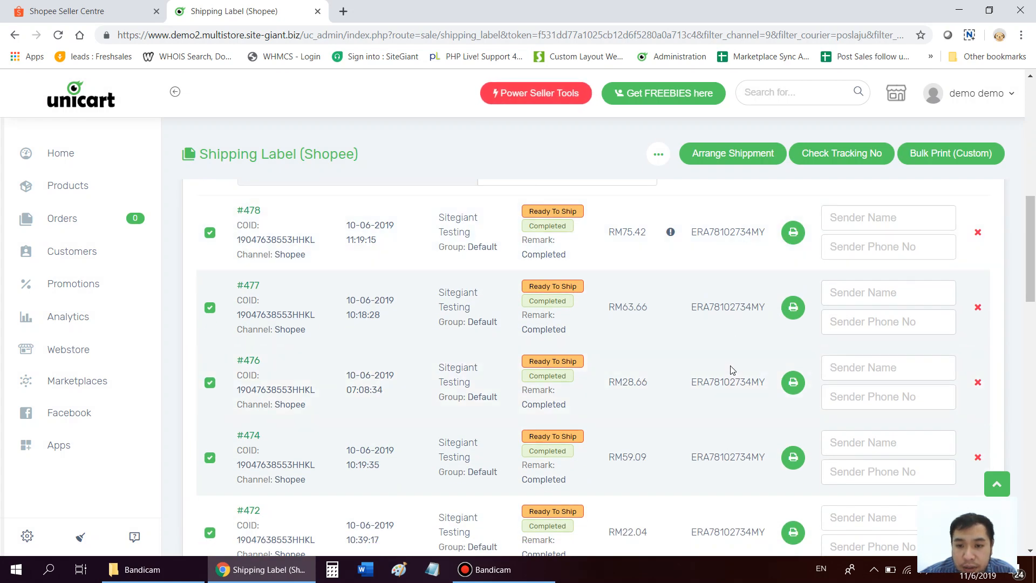
scroll(734, 340, "up", 3)
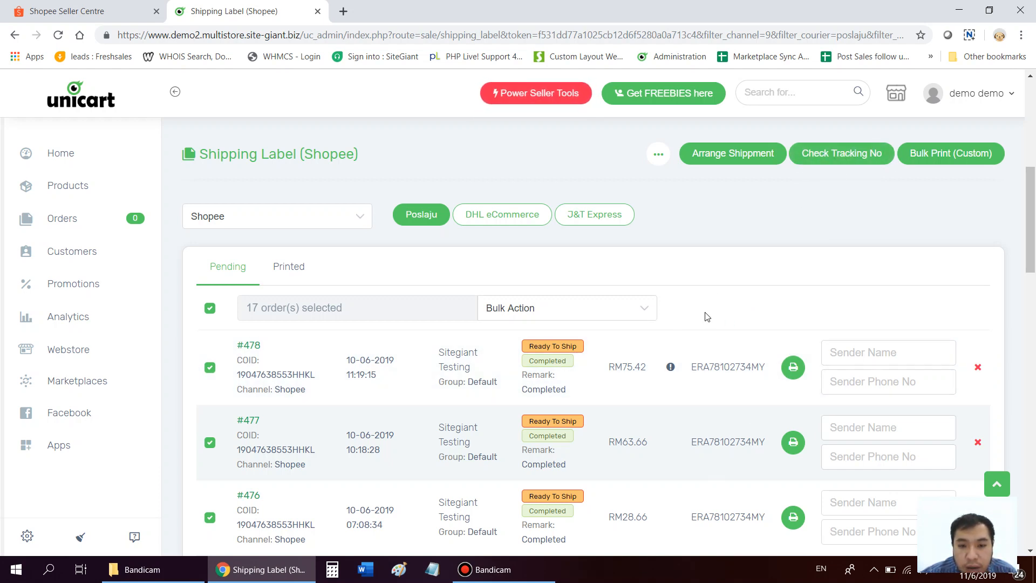
left_click(950, 156)
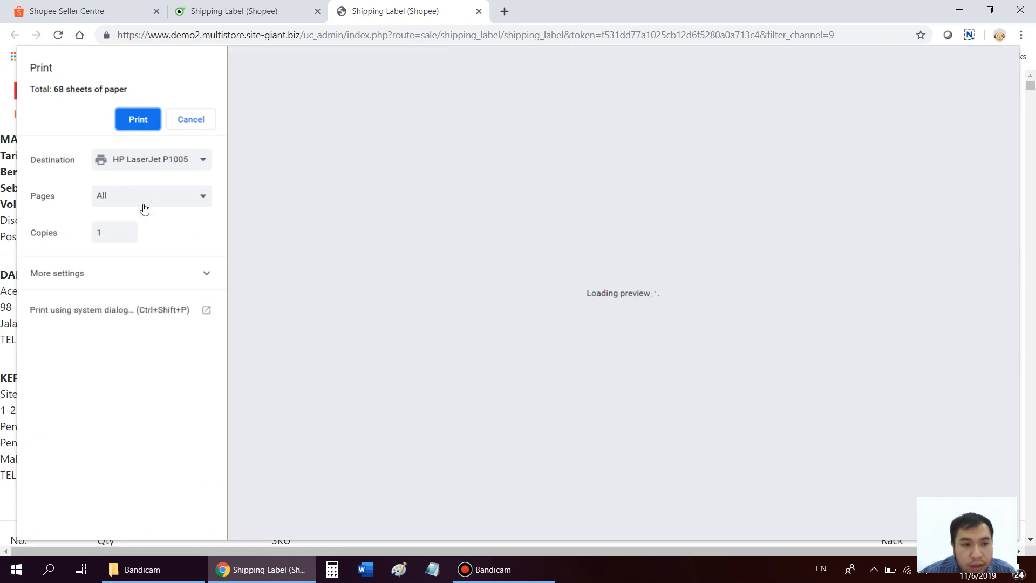
left_click(182, 276)
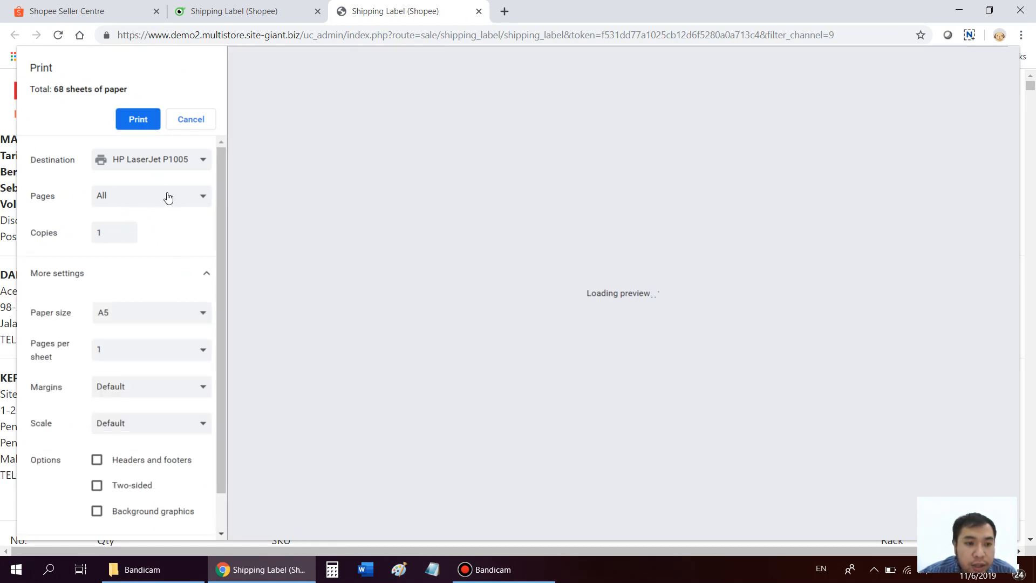
scroll(162, 221, "down", 1)
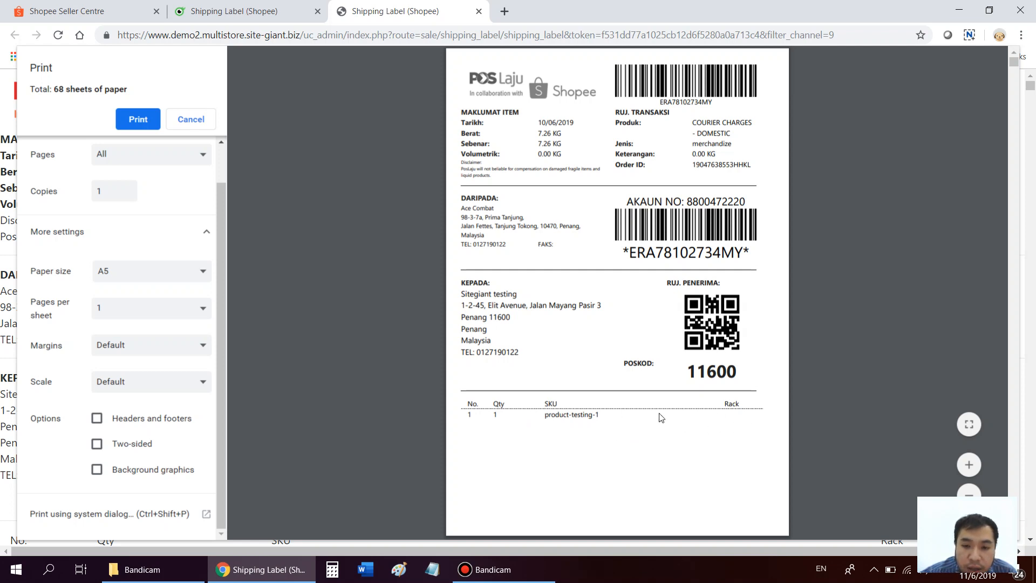
Look through the first order's shipping label and item list pages, and enlarge the preview to read the buyer's comment.
scroll(741, 427, "down", 10)
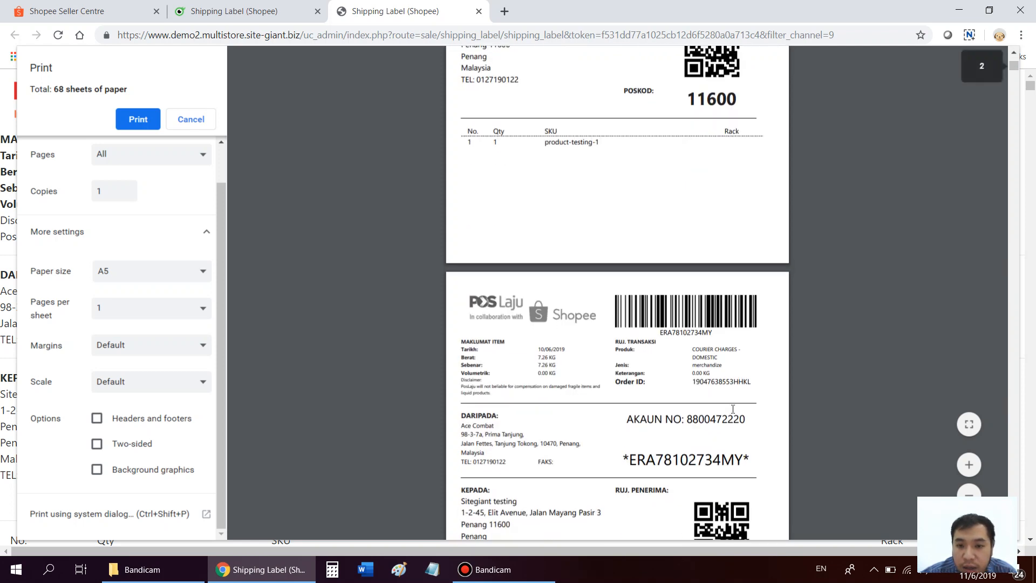
scroll(603, 352, "down", 15)
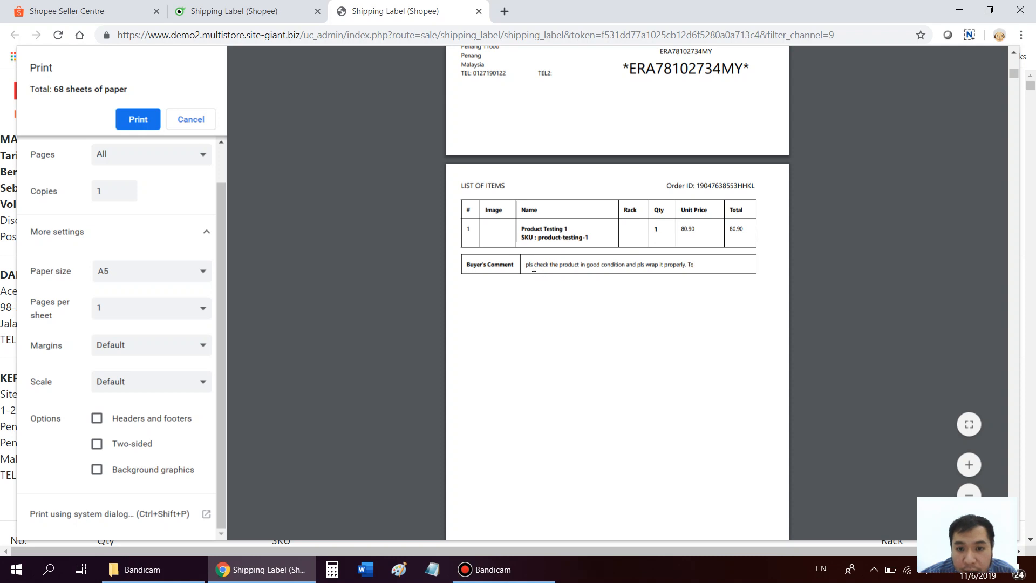
left_click_drag(534, 267, 671, 264)
triple_click(675, 264)
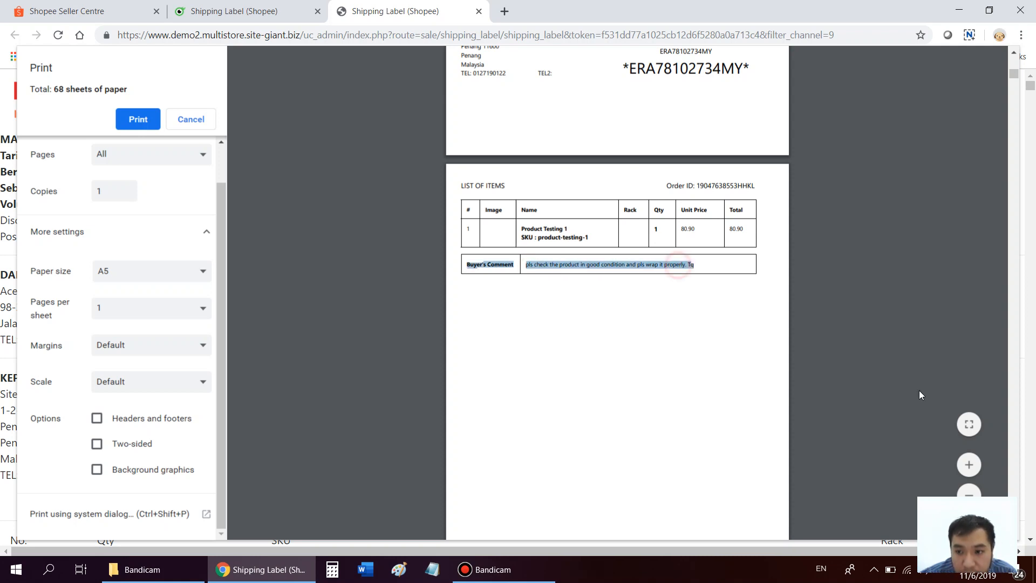
left_click(970, 464)
left_click(713, 420)
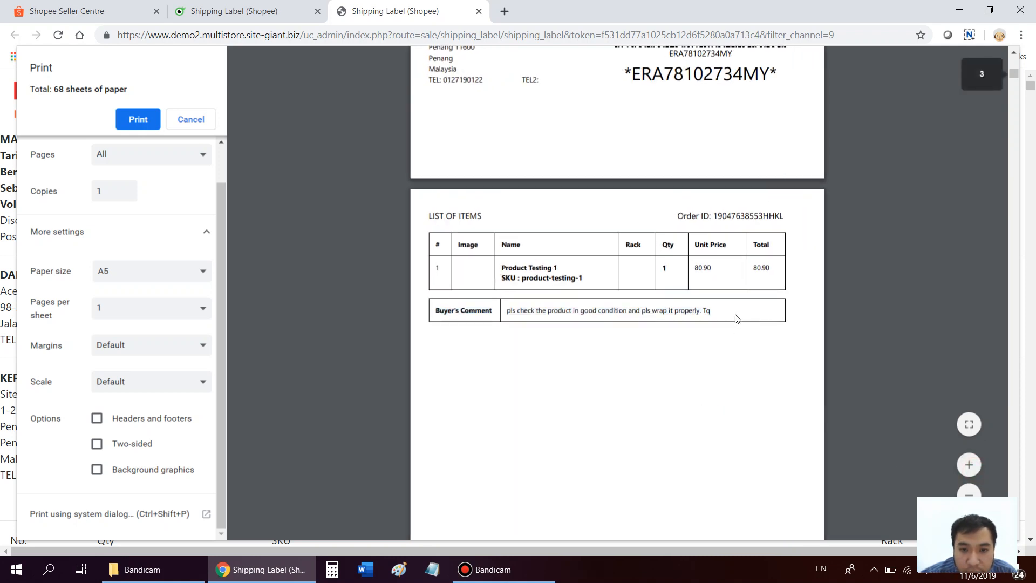
Examine the first order's invoice page in the print preview, including its charges and buyer's comment.
scroll(737, 319, "down", 10)
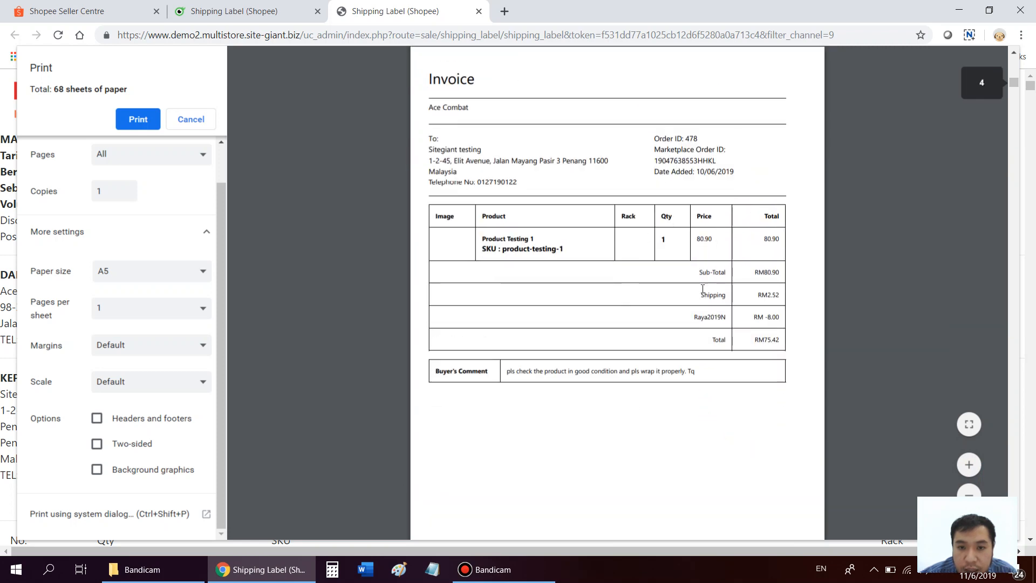
scroll(538, 136, "up", 1)
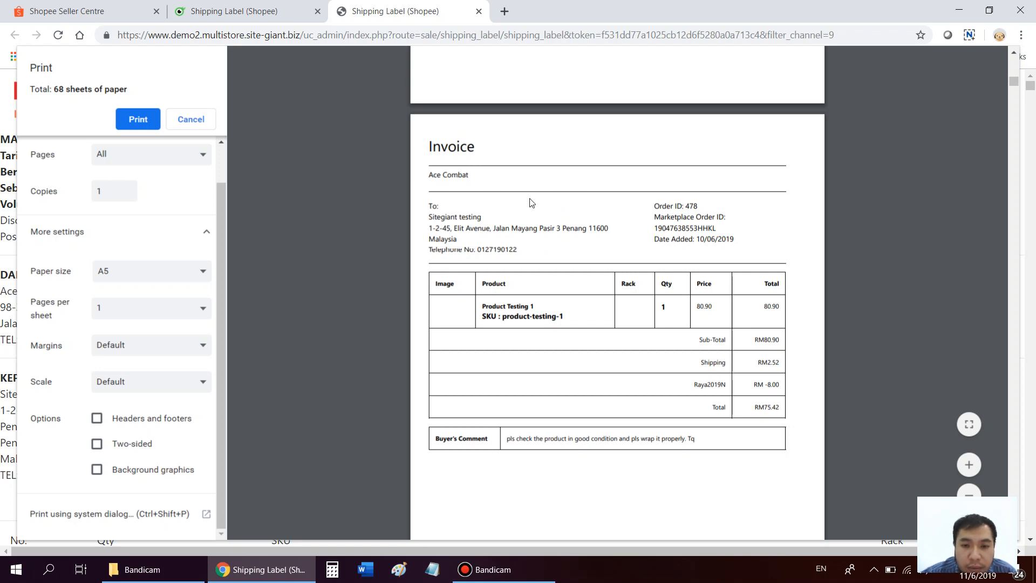
scroll(445, 213, "down", 1)
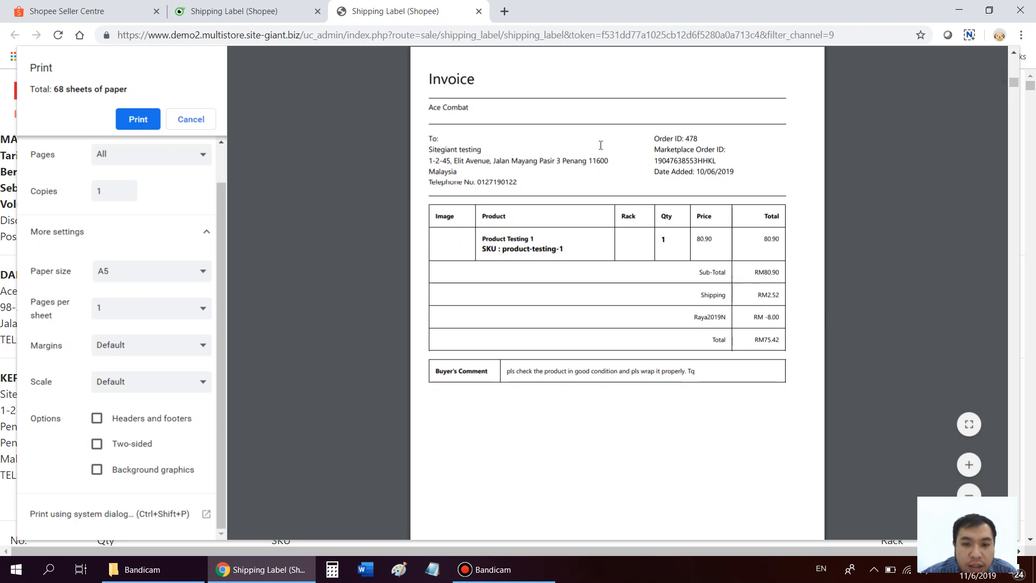
scroll(597, 180, "down", 10)
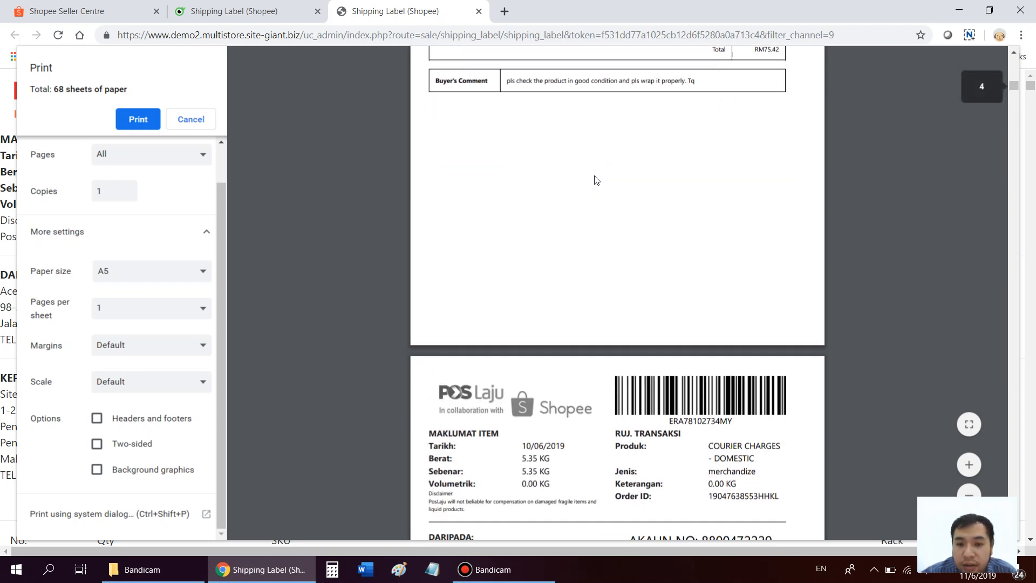
scroll(598, 178, "up", 4)
scroll(598, 173, "down", 2)
Look through the labels, item lists and invoices of the following orders up to page 21 of the preview.
scroll(598, 175, "down", 20)
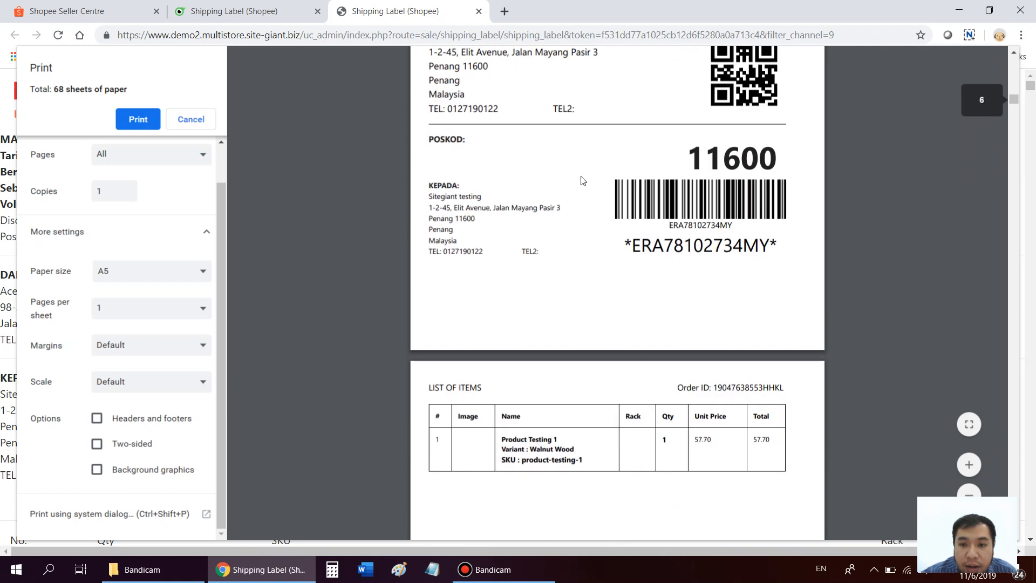
scroll(648, 190, "down", 20)
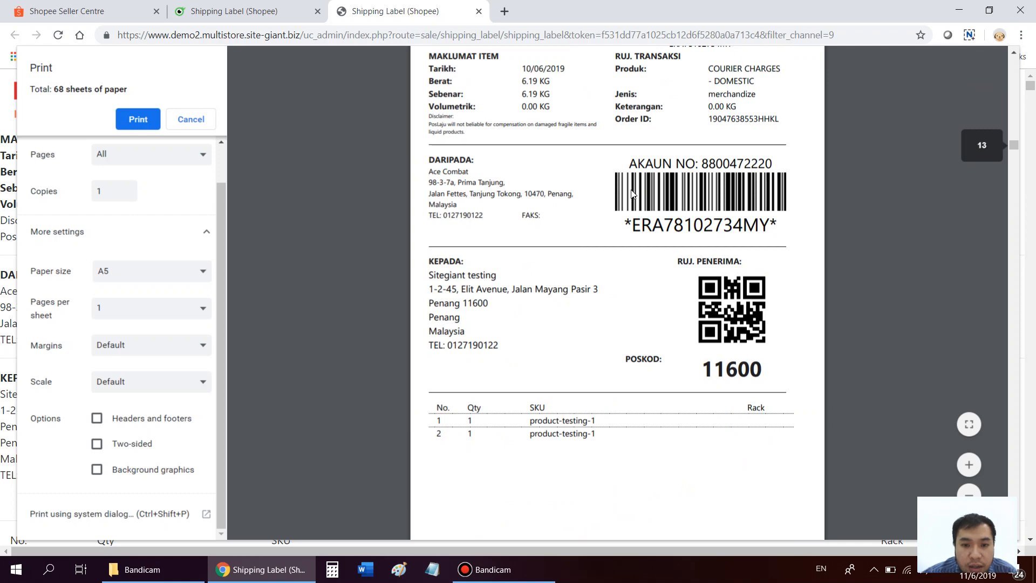
scroll(632, 193, "down", 20)
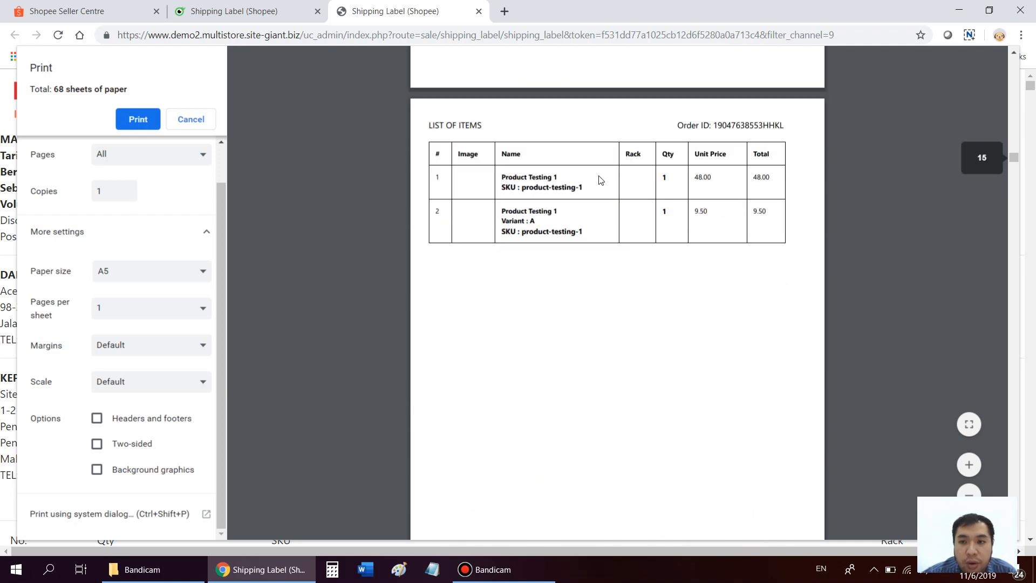
scroll(617, 137, "down", 20)
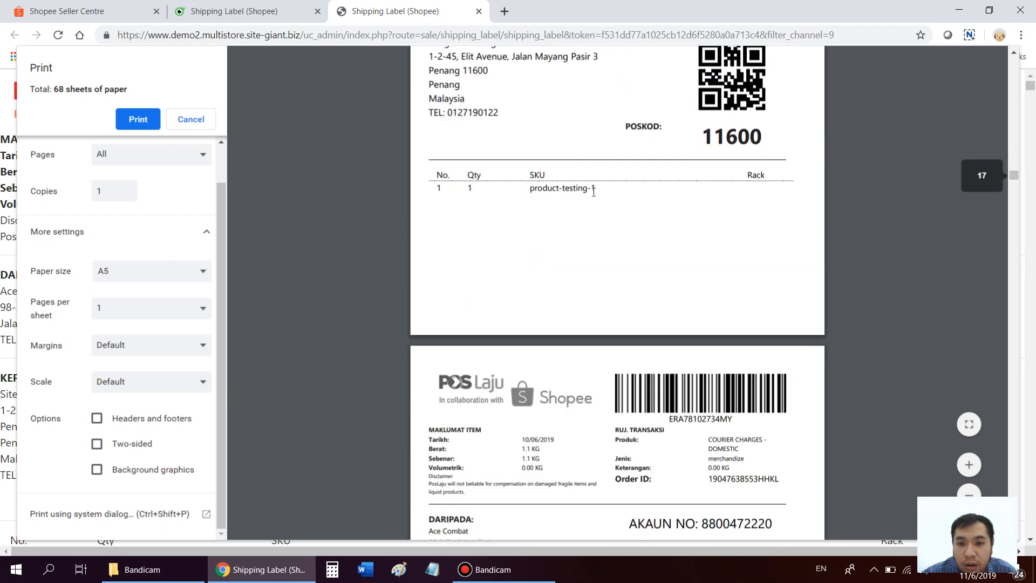
scroll(582, 197, "down", 20)
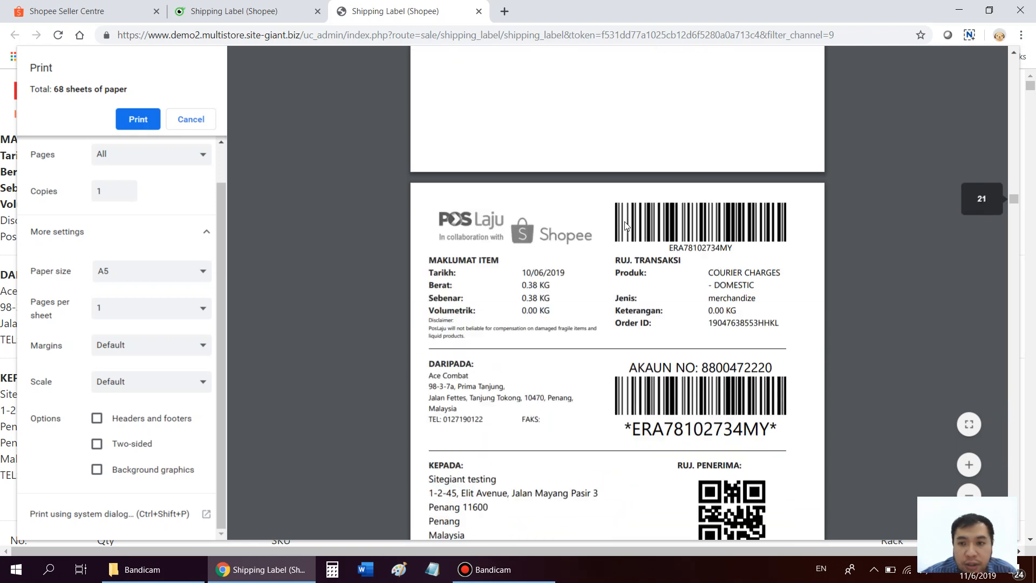
Close the print preview without printing and review the selected pending Poslaju orders.
left_click(479, 11)
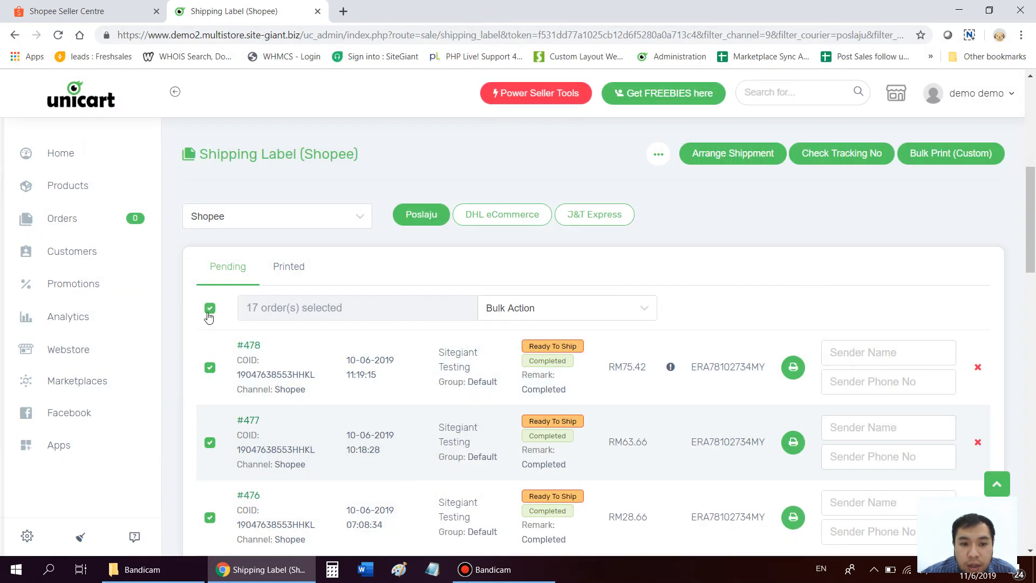
scroll(204, 318, "down", 1)
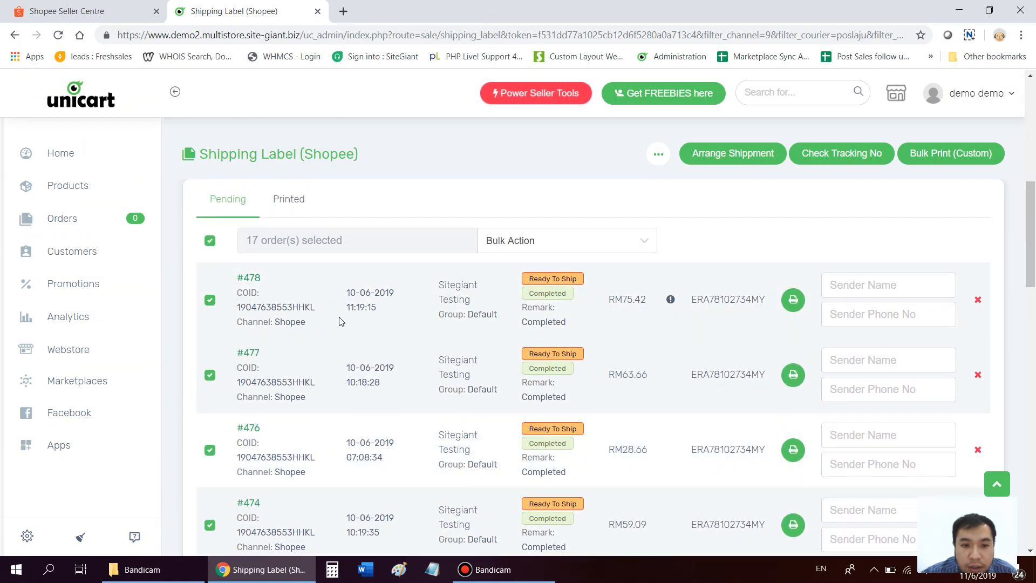
scroll(637, 290, "up", 1)
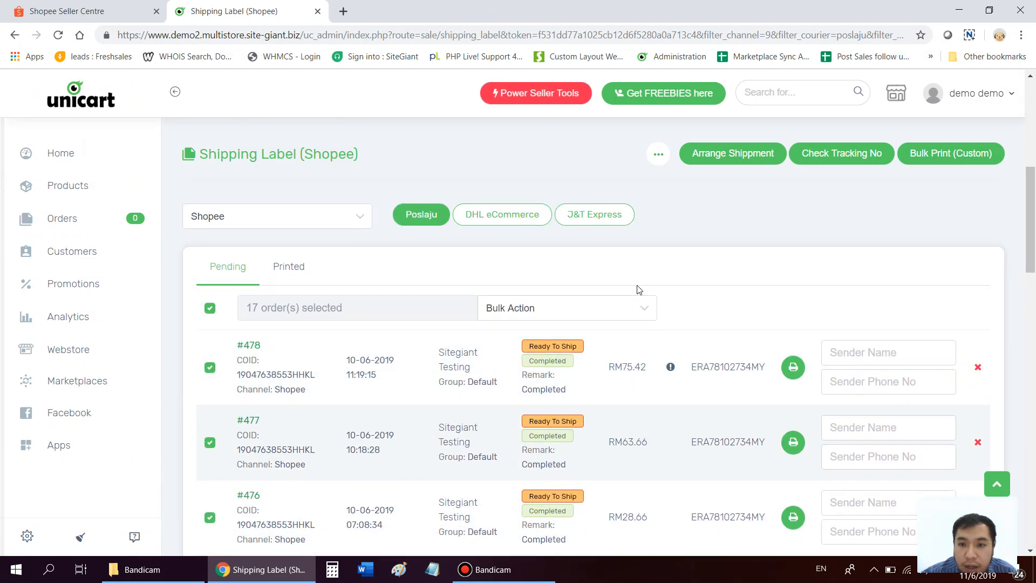
Generate the pick list for the selected pending Poslaju orders, review its print preview and close it without printing.
left_click(659, 154)
left_click(611, 187)
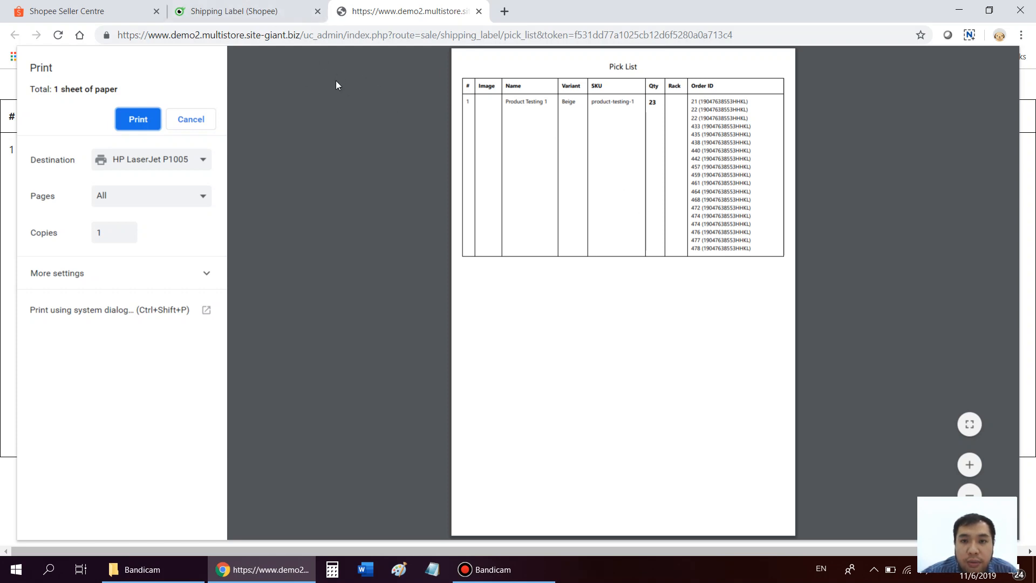
left_click(262, 9)
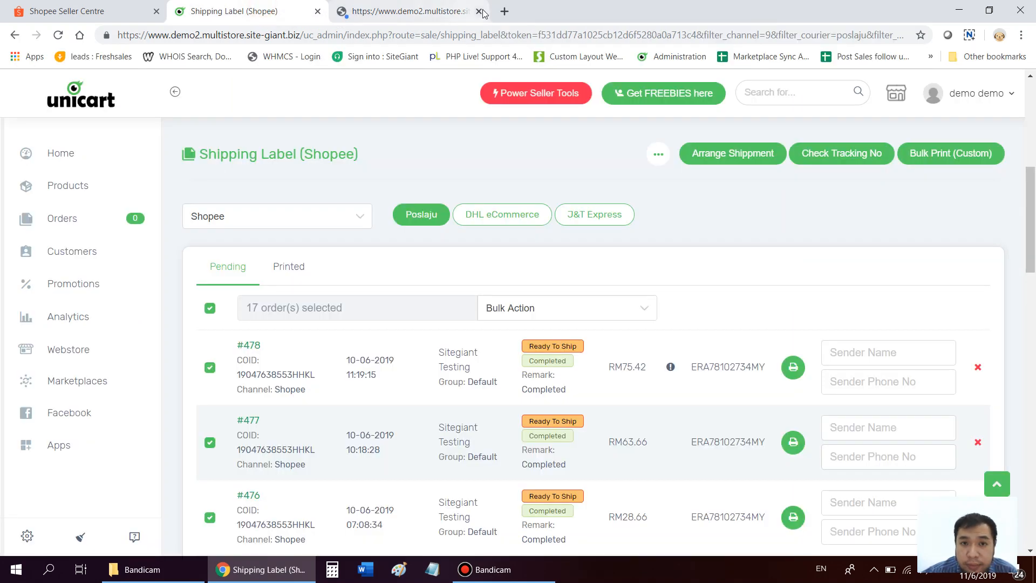
left_click(479, 11)
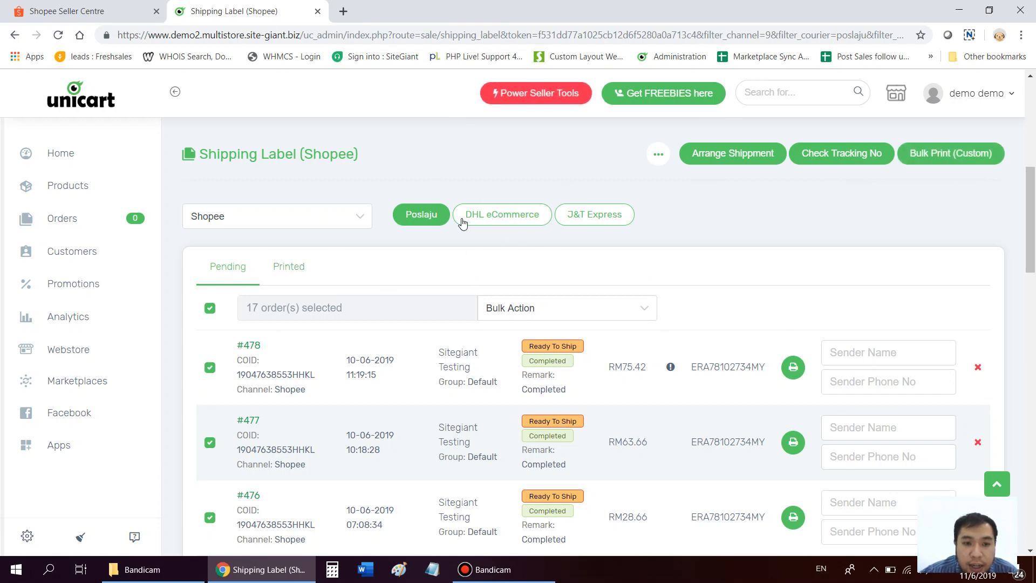
Reload the Poslaju orders and look through the list of printed ones.
left_click(430, 217)
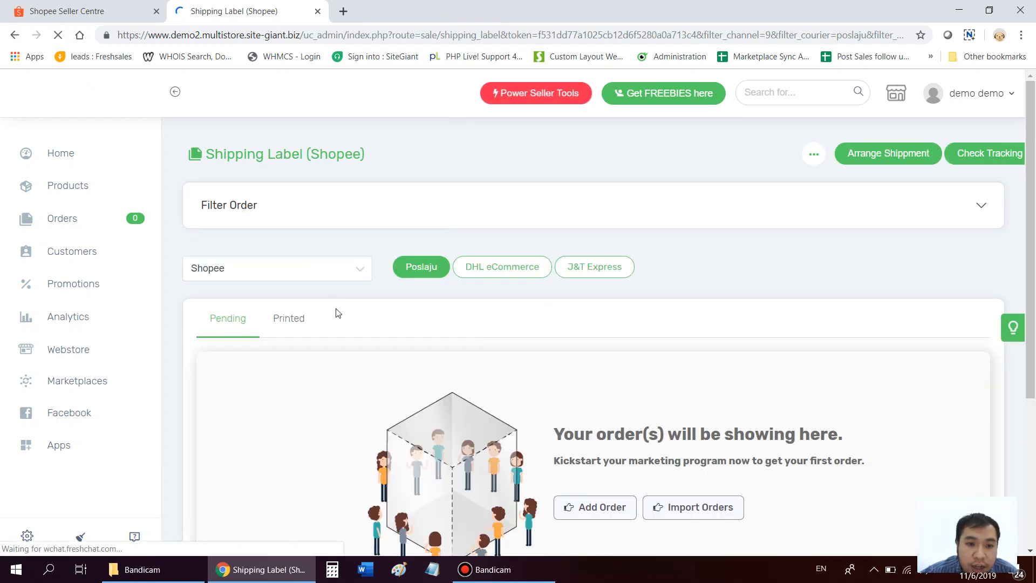
scroll(324, 351, "down", 5)
left_click(291, 399)
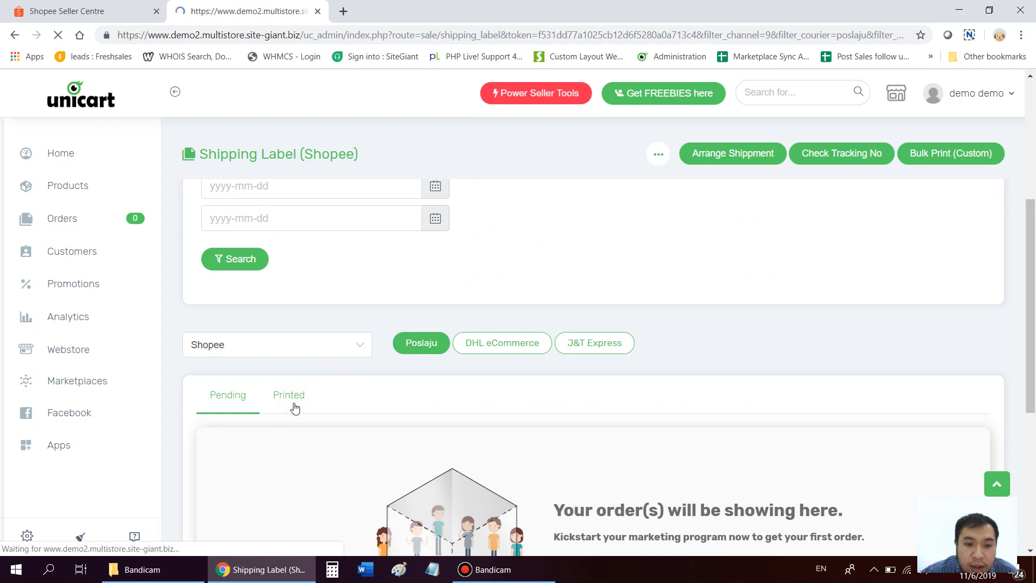
scroll(367, 270, "down", 7)
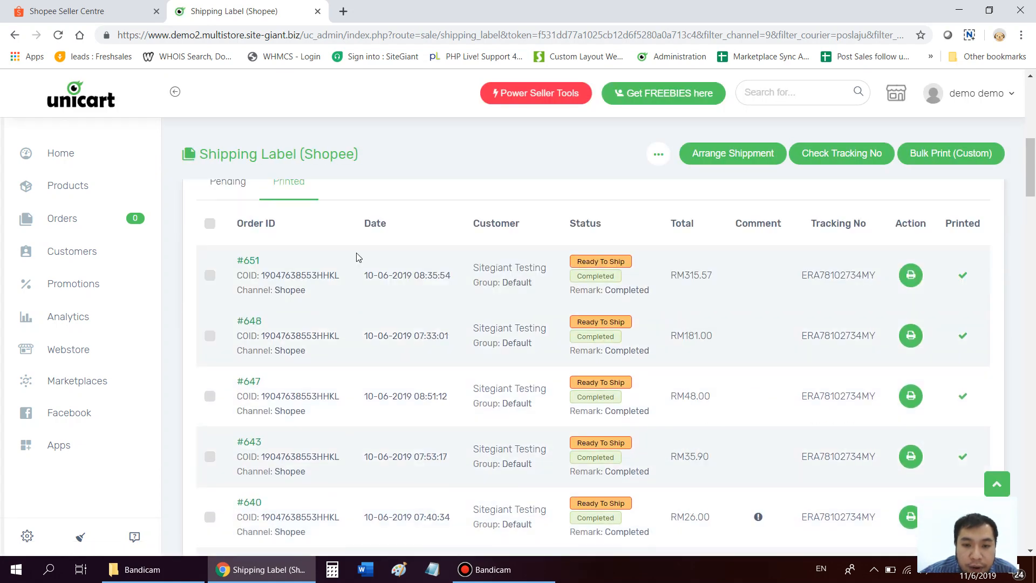
scroll(357, 257, "down", 2)
scroll(205, 277, "up", 3)
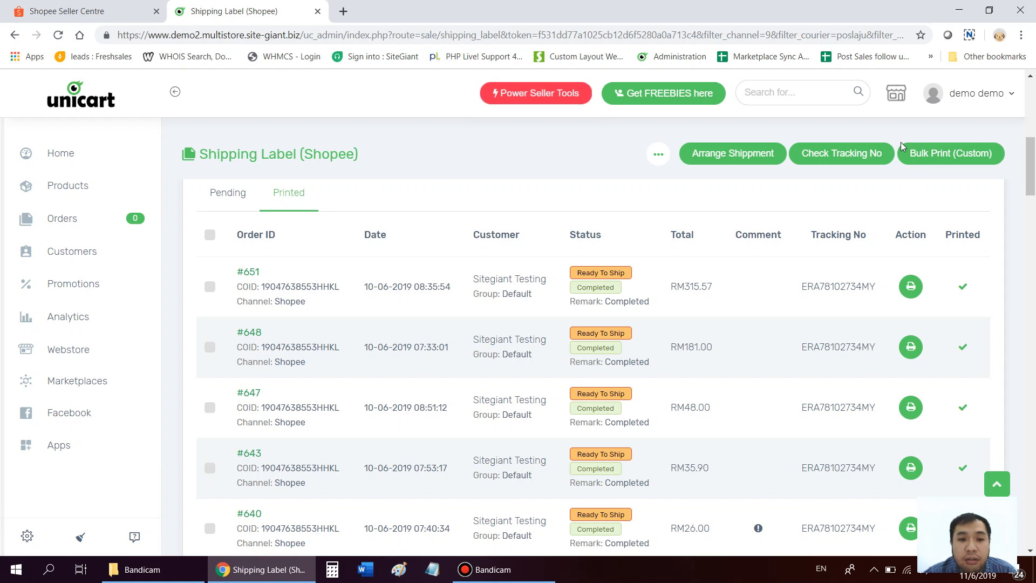
Check the Poslaju pending list for orders that still need printing.
left_click(217, 194)
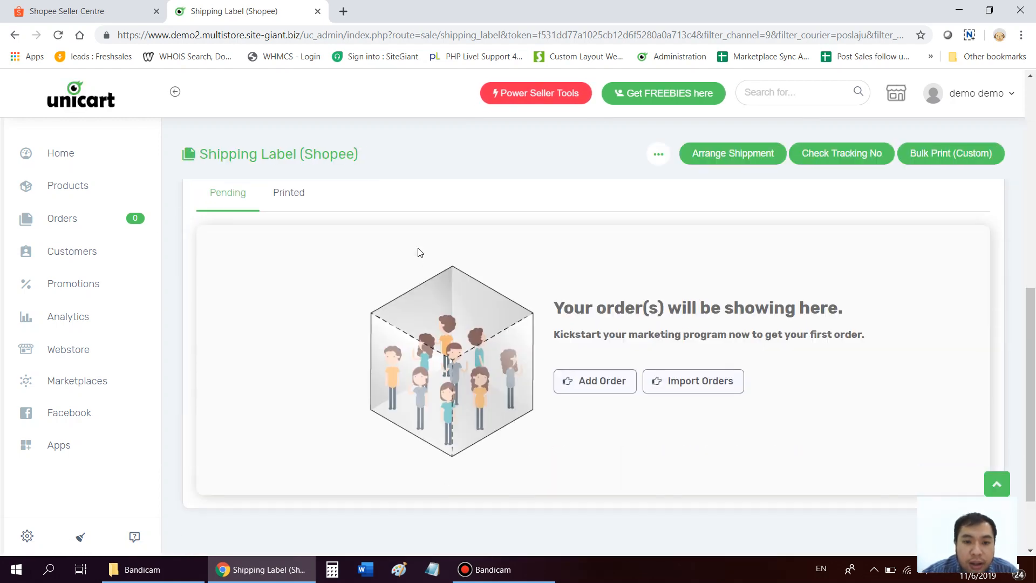
scroll(589, 321, "down", 2)
scroll(589, 321, "up", 1)
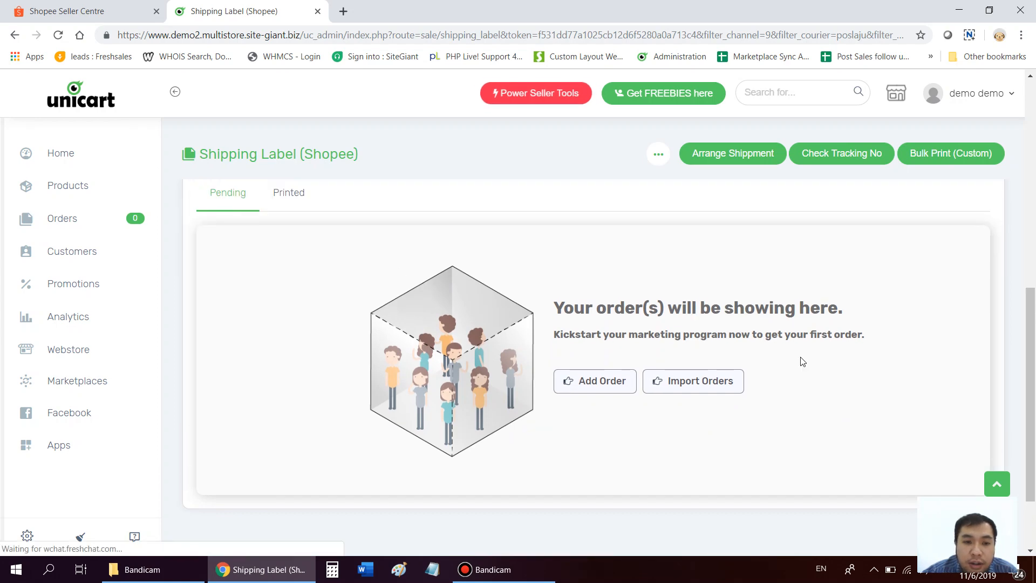
Select the first four printed Poslaju orders and generate their documents with Bulk Print (Custom).
left_click(296, 203)
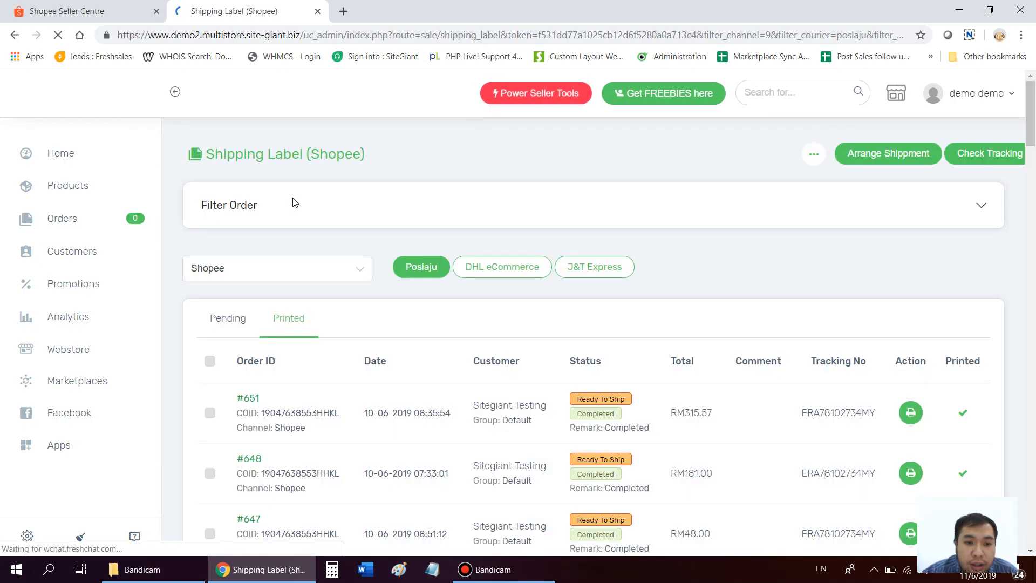
left_click(209, 288)
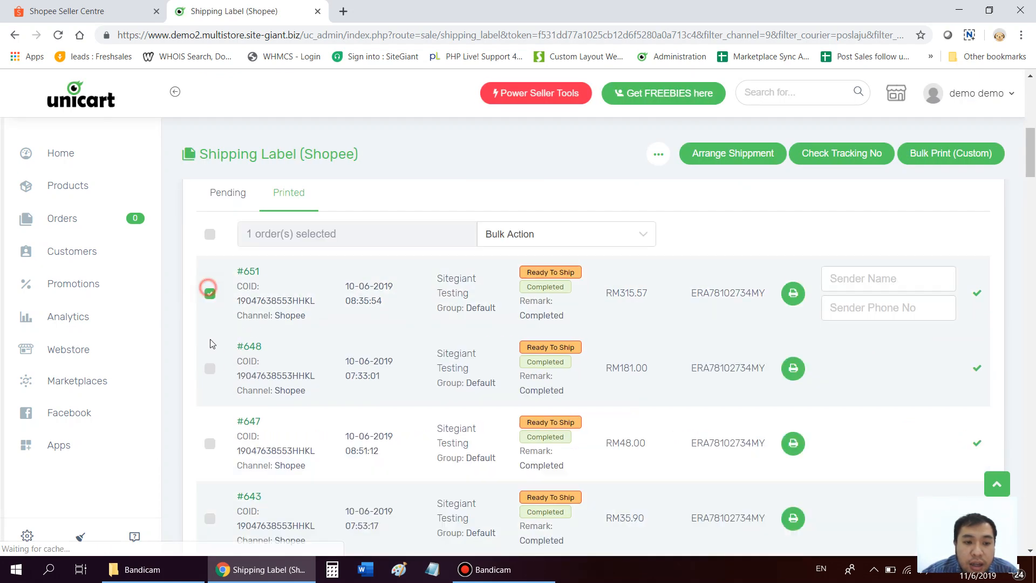
left_click(210, 368)
left_click(209, 443)
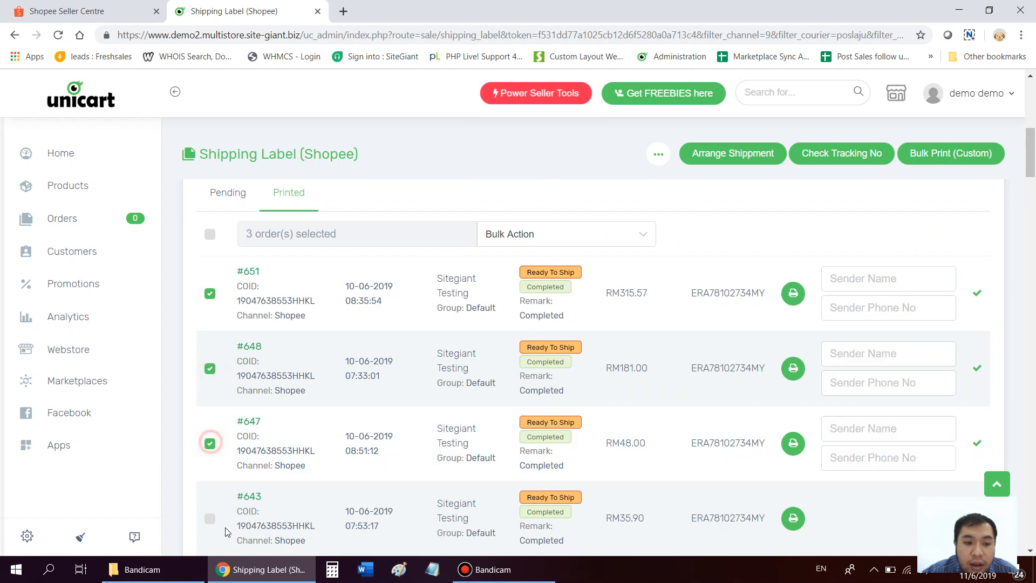
left_click(210, 519)
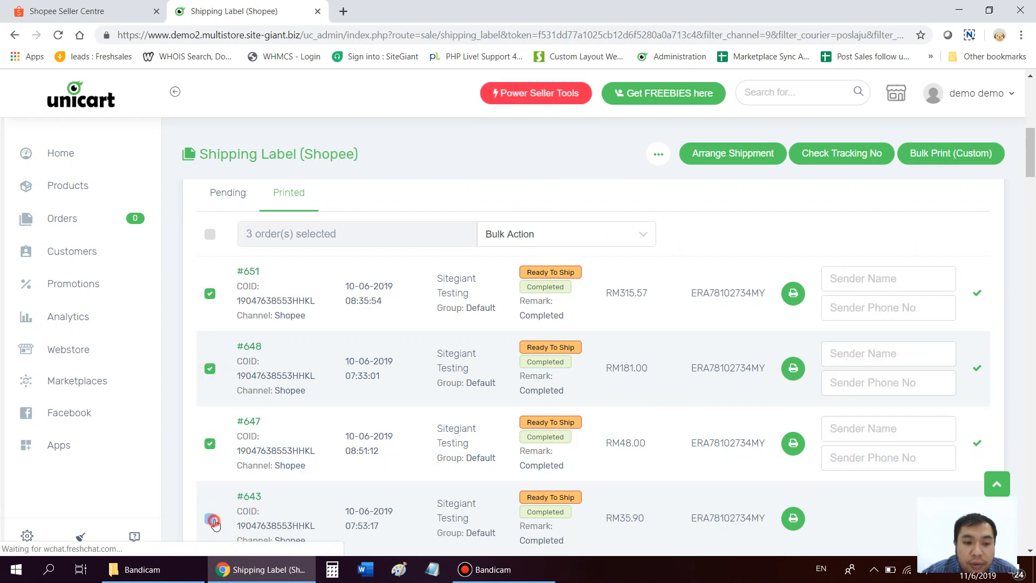
left_click(953, 158)
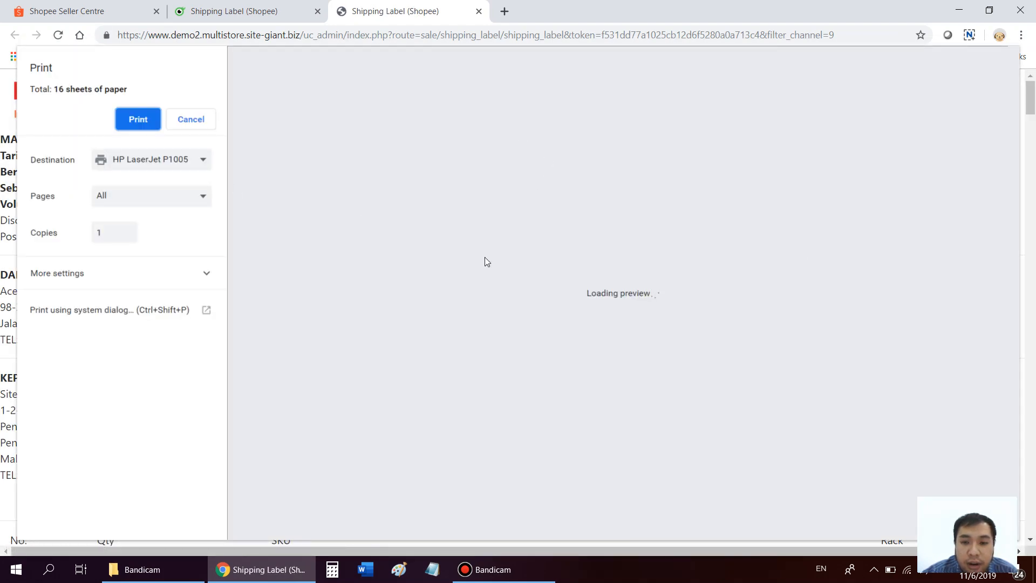
Look through the reprint preview's labels and item lists up to page 9 and compare them with the selected orders.
scroll(703, 222, "down", 5)
scroll(704, 221, "down", 20)
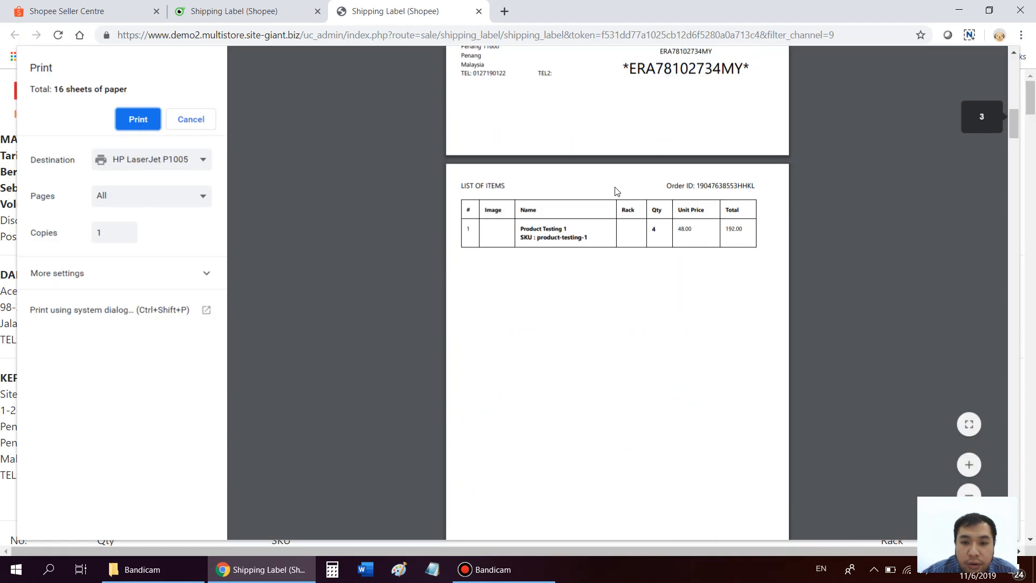
scroll(619, 236, "down", 10)
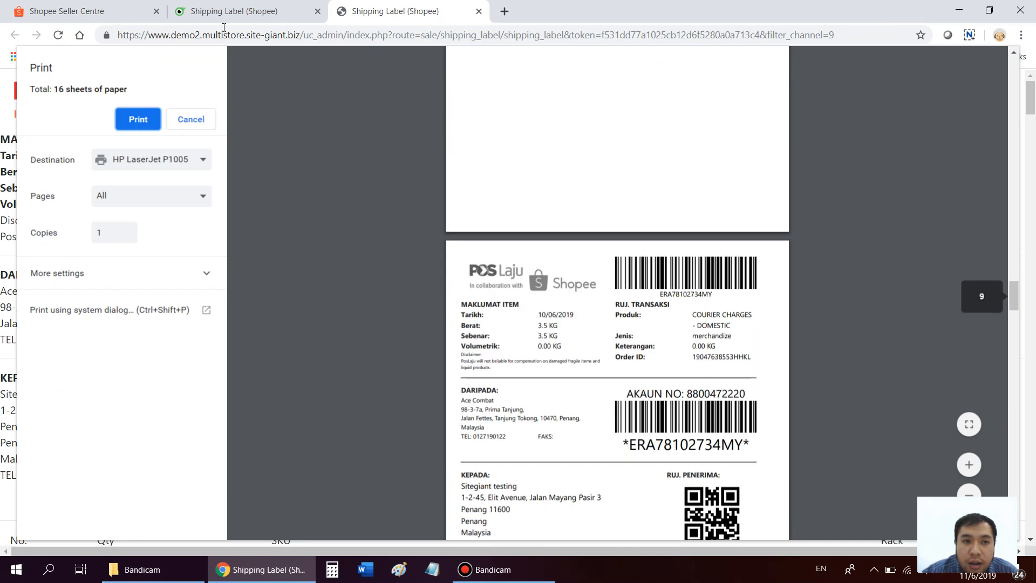
left_click(226, 7)
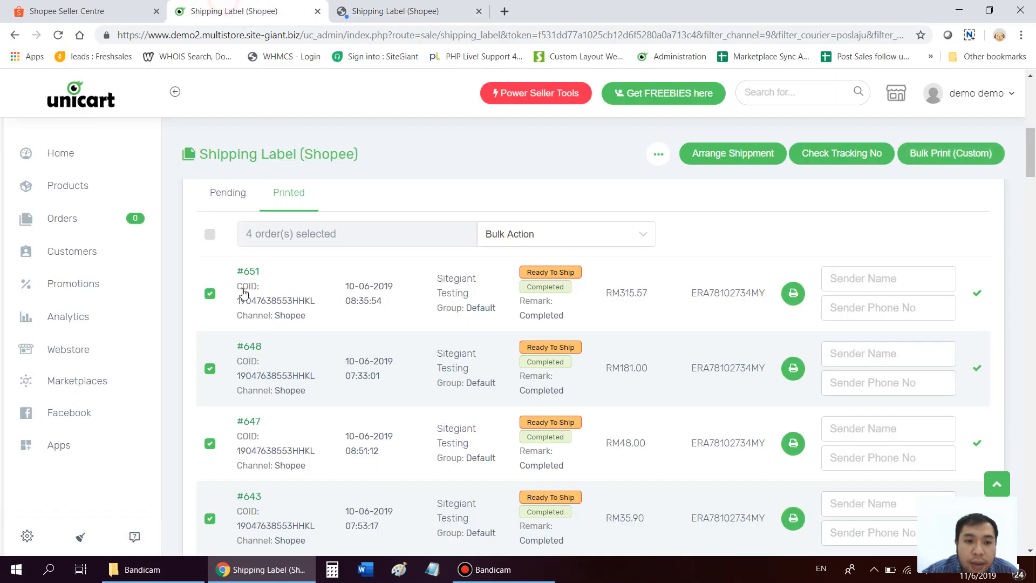
left_click(419, 7)
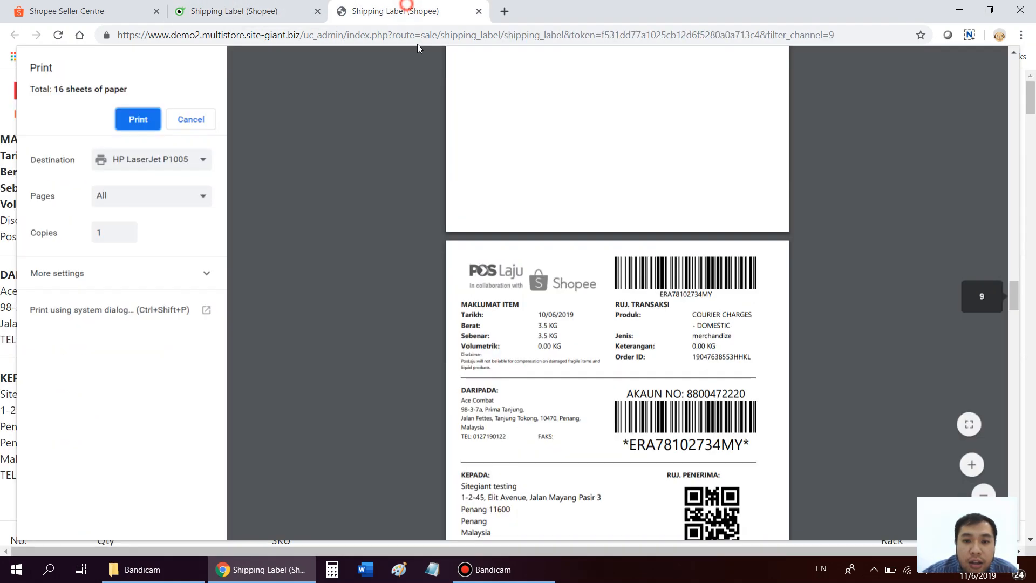
left_click(259, 10)
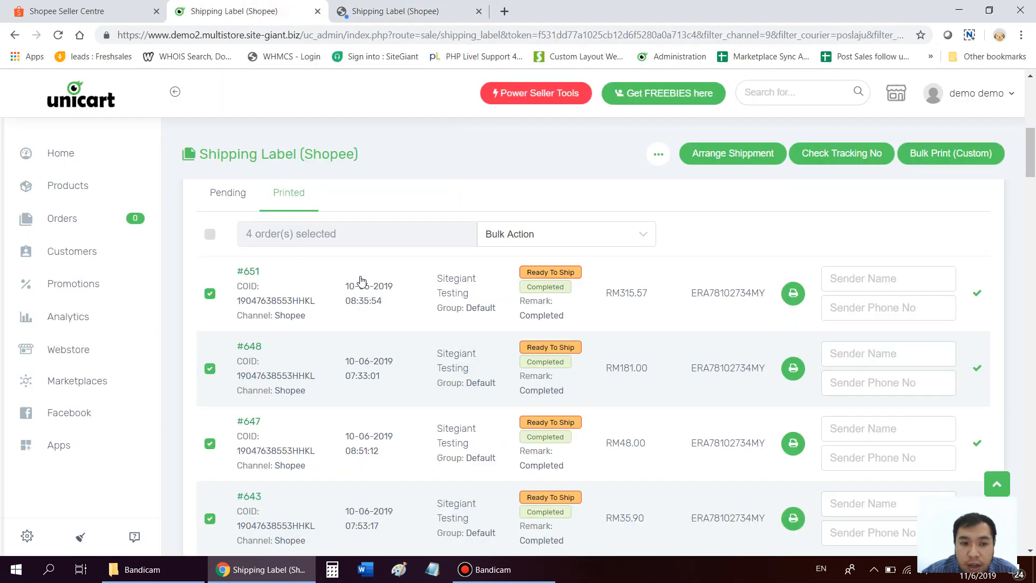
Close the print preview without printing and clear the selection of printed orders.
left_click(478, 10)
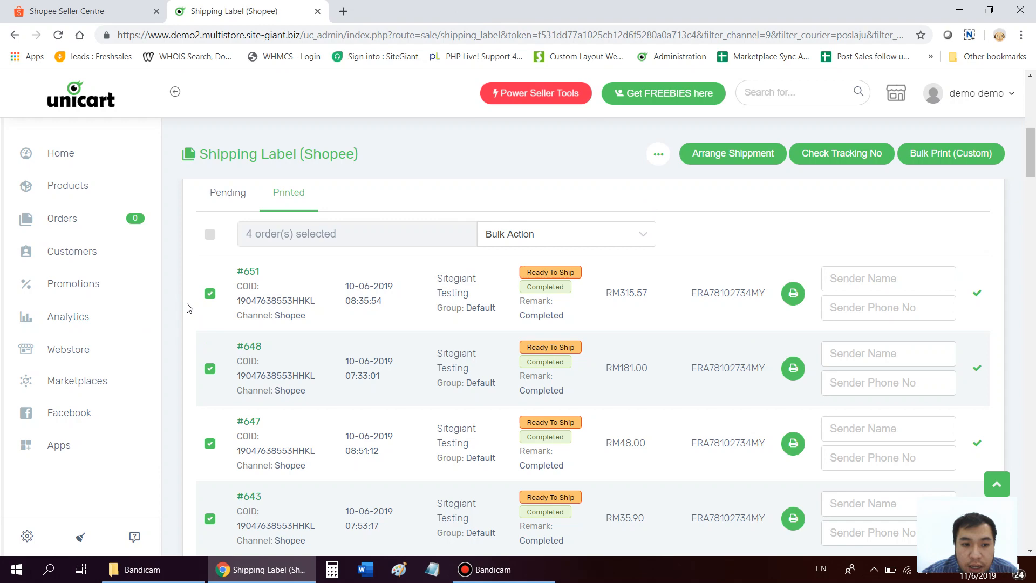
left_click(210, 234)
left_click(210, 234)
Select the printed RM26.00 order that has a comment and fill in its sender name and sender phone number.
scroll(571, 395, "down", 2)
scroll(571, 394, "down", 1)
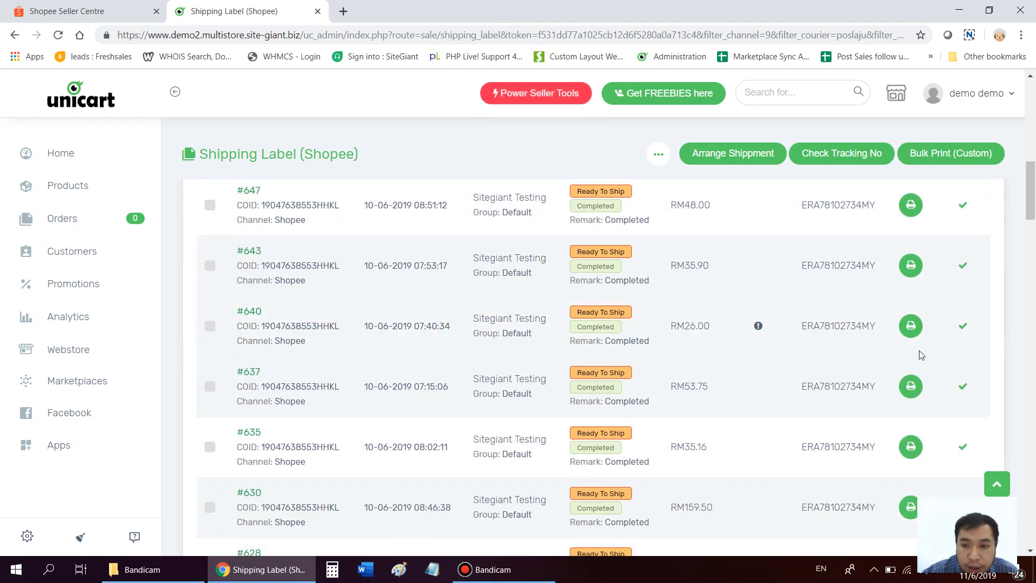
left_click(210, 326)
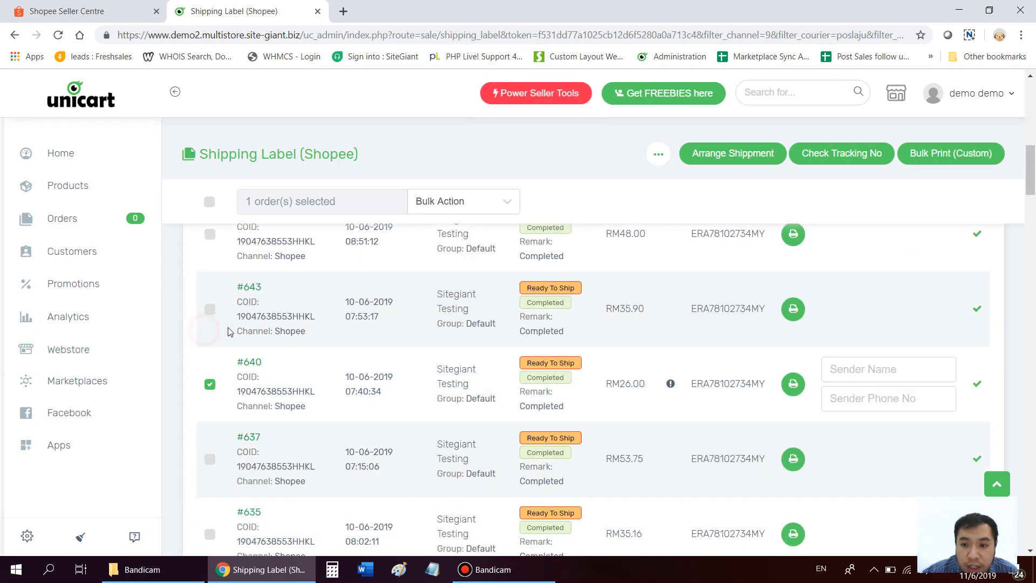
left_click(864, 369)
left_click(858, 399)
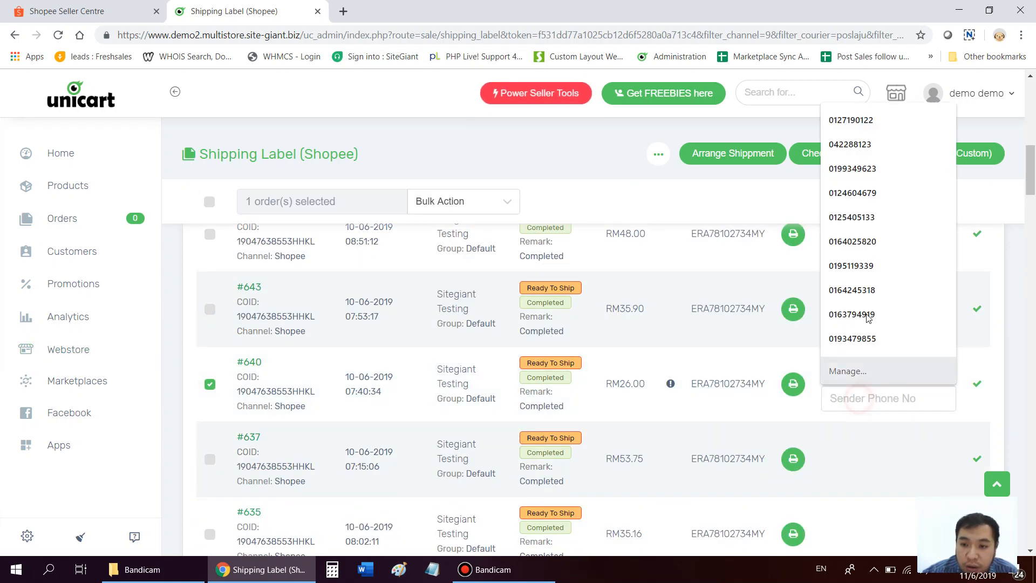
left_click(866, 291)
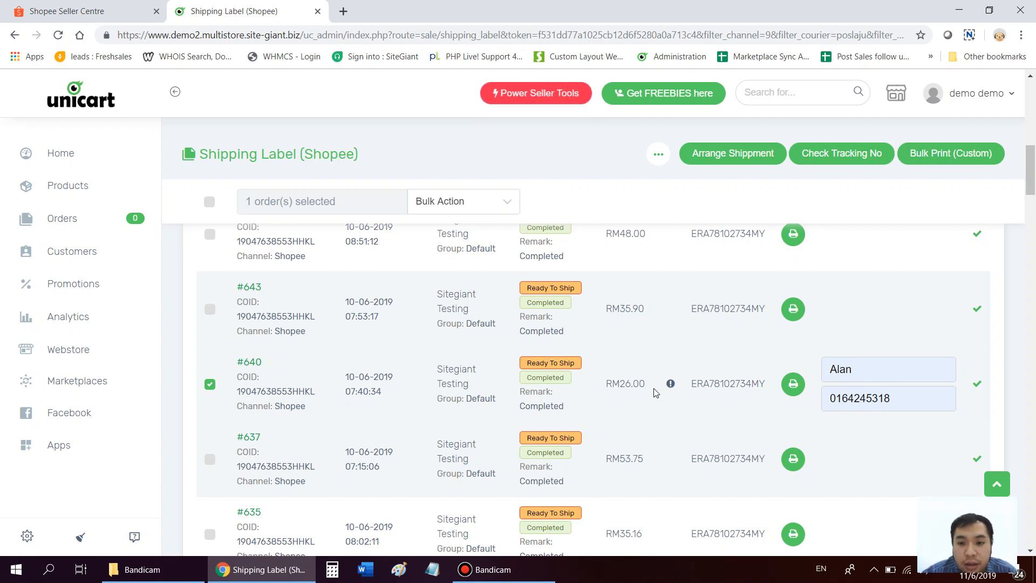
Read the buyer's comment on the RM26.00 order and deselect that order.
mouse_move(670, 385)
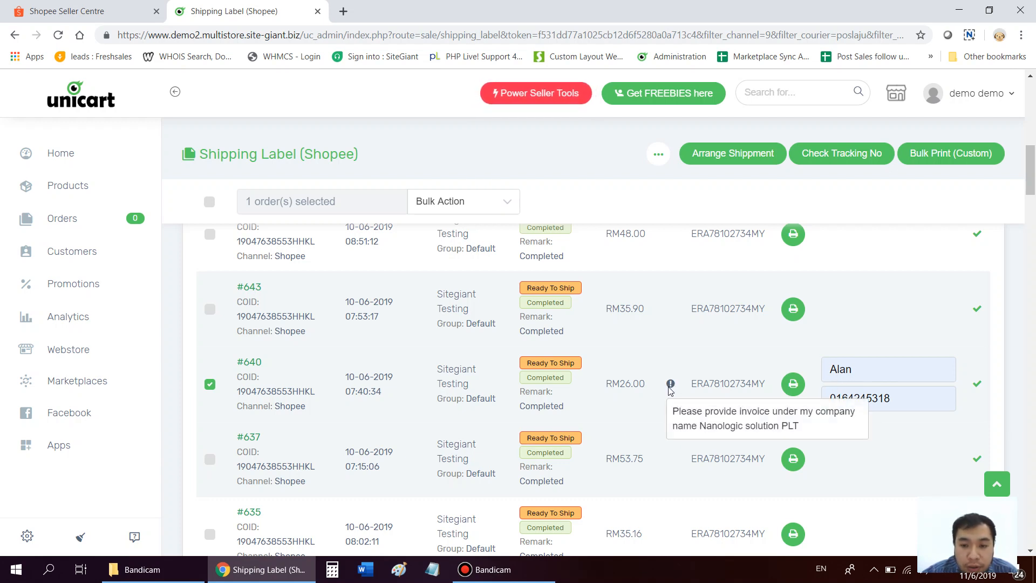
left_click(212, 385)
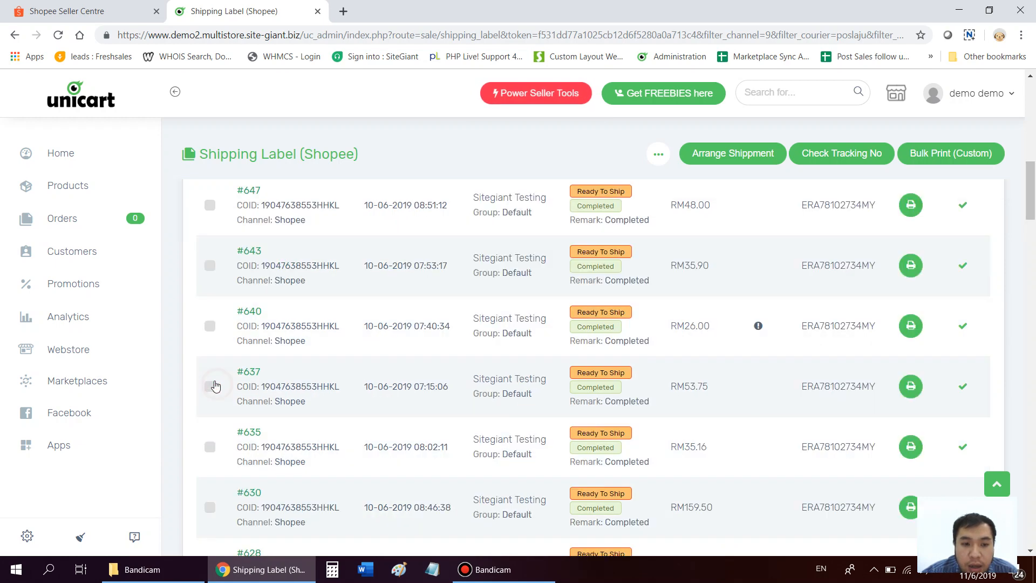
Open the Best Seller (Pending Orders) report, review the bestselling product among unprinted orders and close the report.
scroll(215, 386, "up", 10)
scroll(426, 334, "down", 3)
scroll(619, 181, "up", 5)
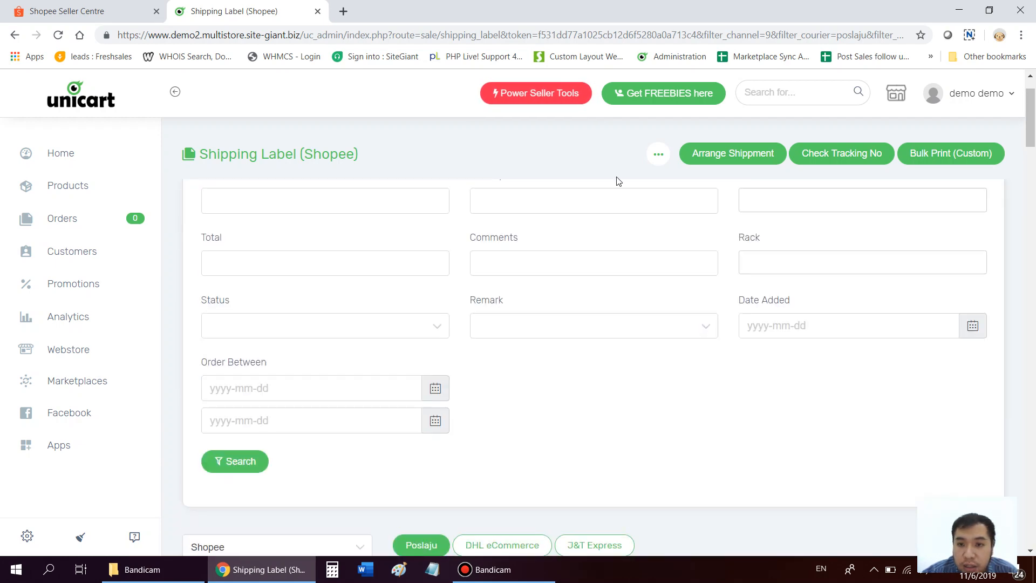
left_click(659, 155)
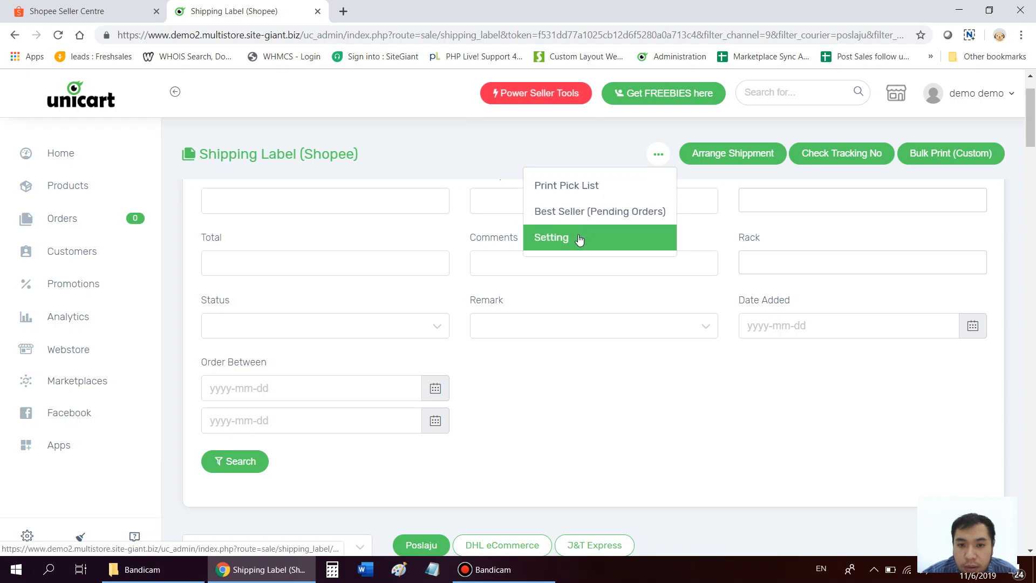
left_click(574, 212)
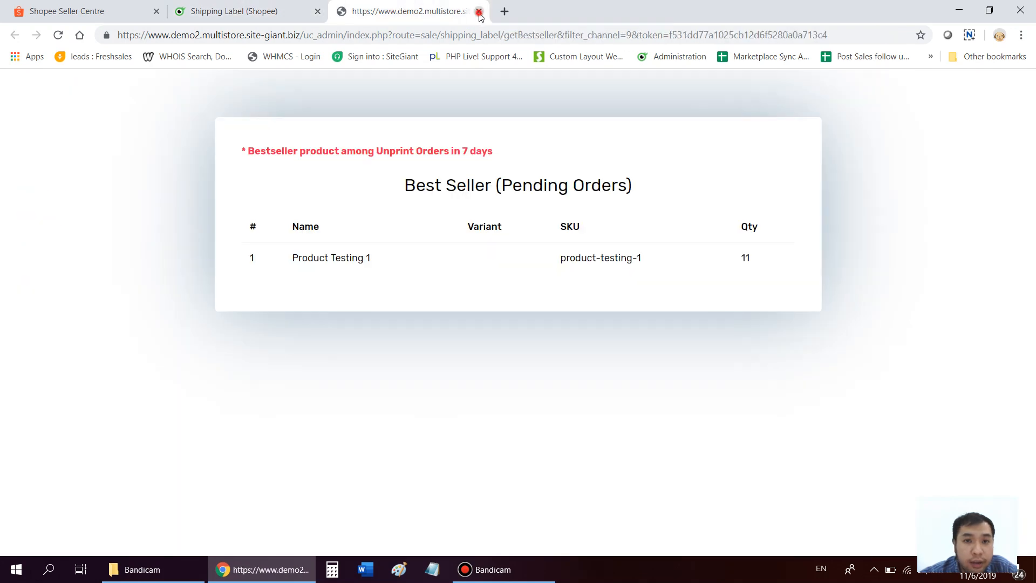
left_click(478, 11)
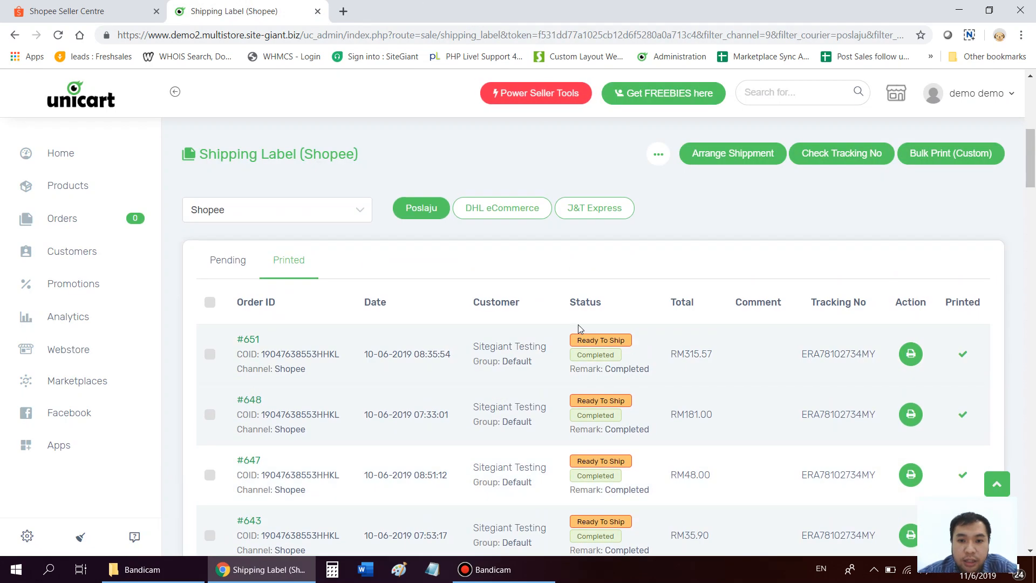